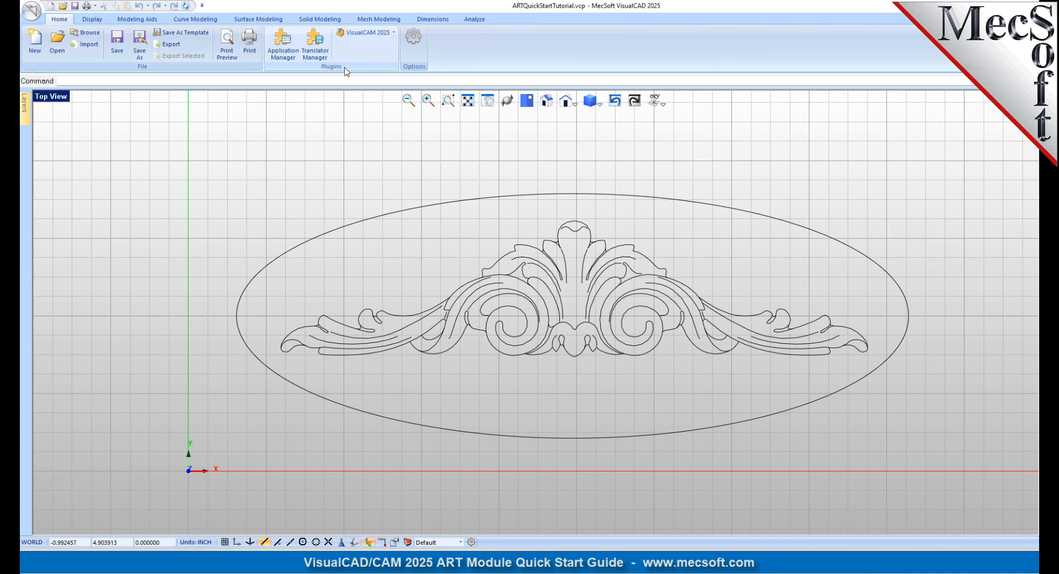
Step: Load the ART module and make its browser pane slightly narrower
left_click(393, 33)
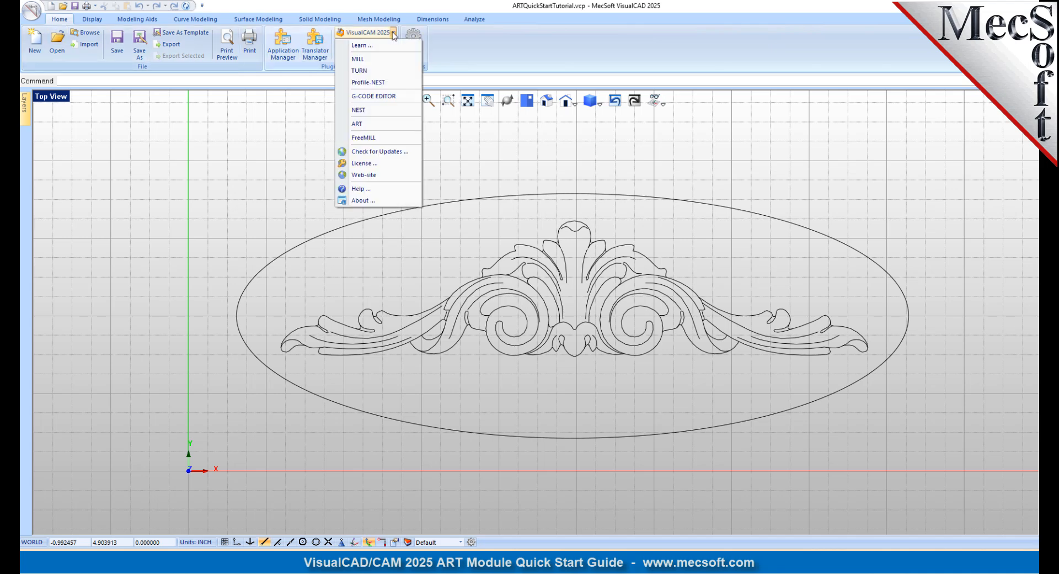
left_click(381, 124)
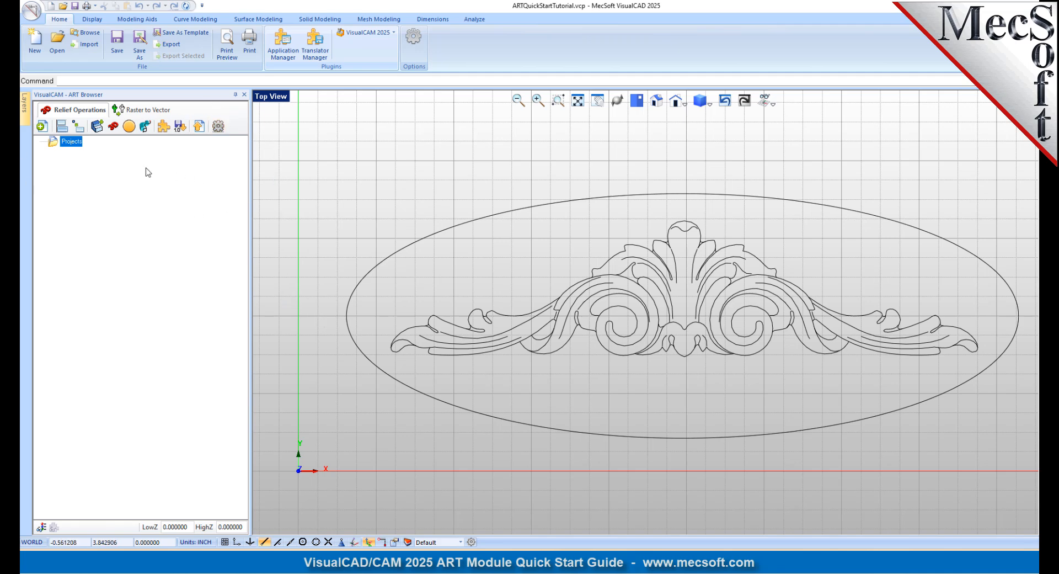
mouse_move(251, 207)
left_mouse_down()
mouse_move(488, 209)
mouse_move(174, 209)
mouse_move(235, 209)
left_mouse_up()
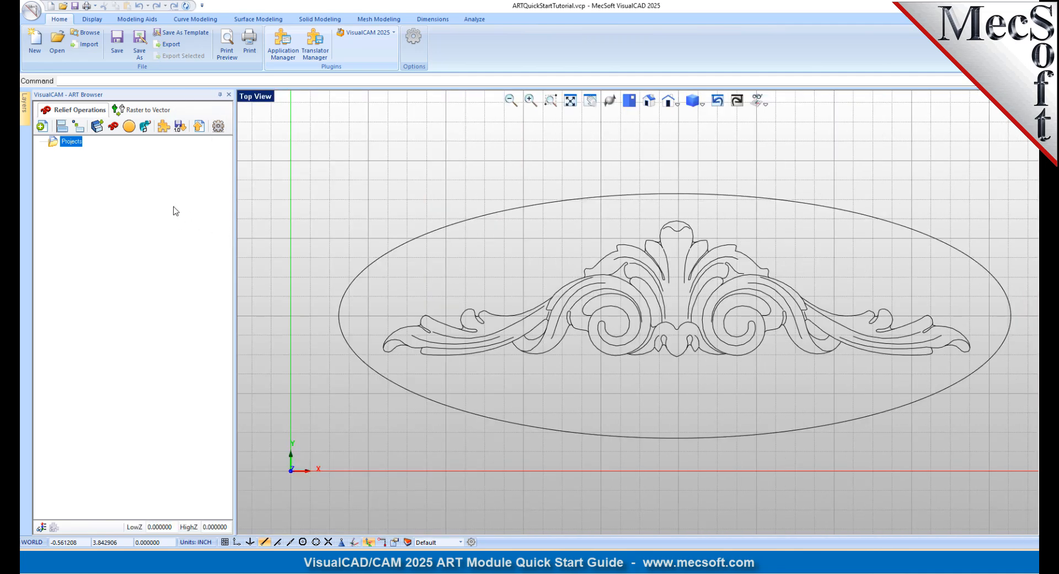
left_click(148, 110)
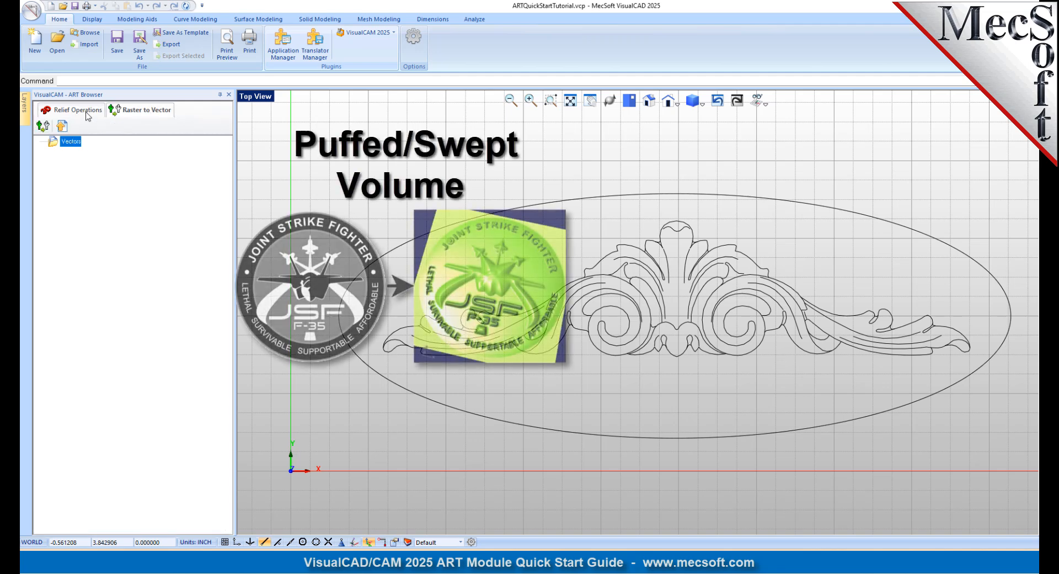
left_click(83, 110)
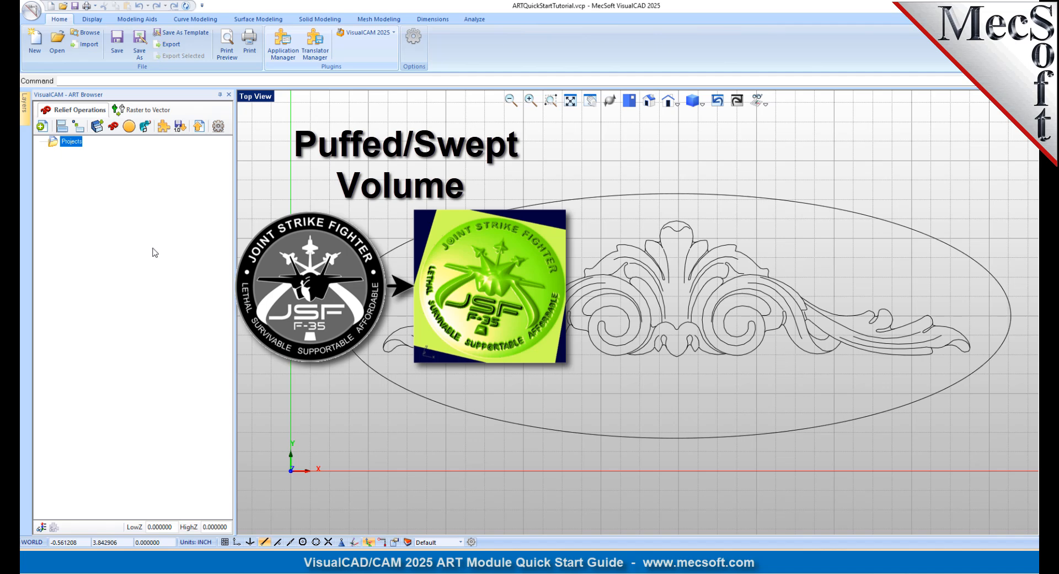
scroll(1013, 319, "up", 1)
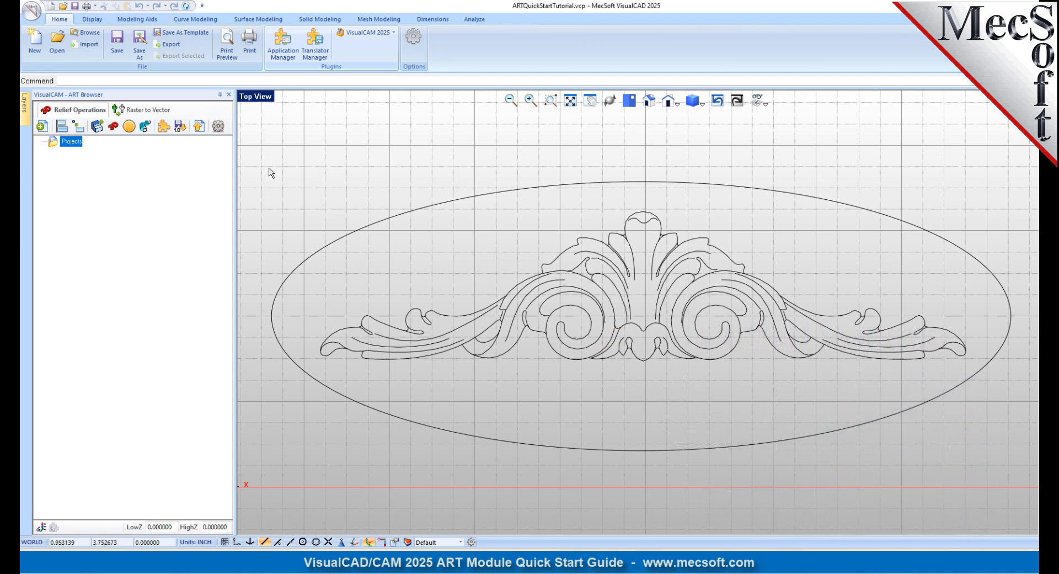
left_click(58, 40)
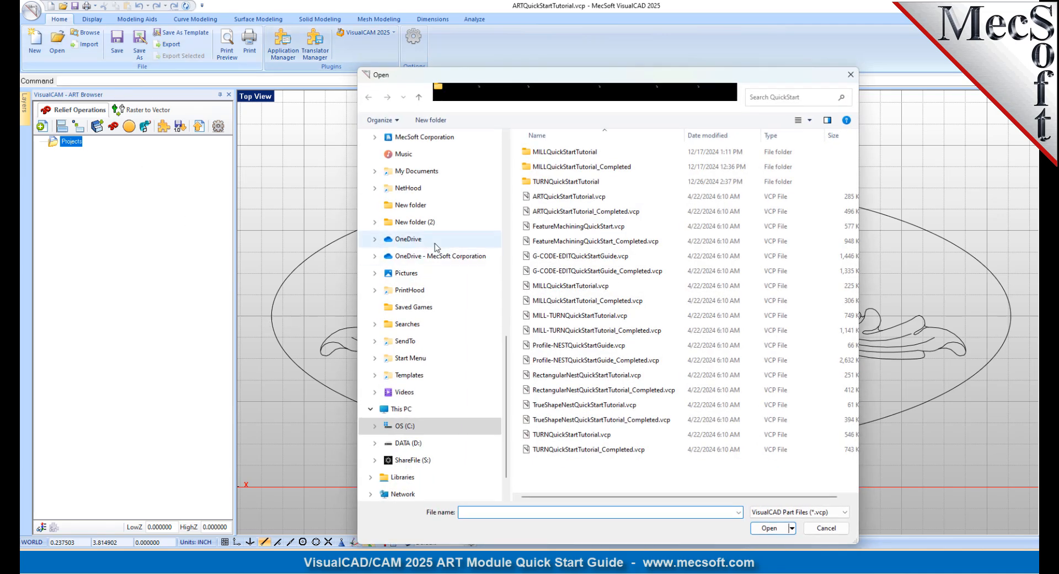
left_click(736, 99)
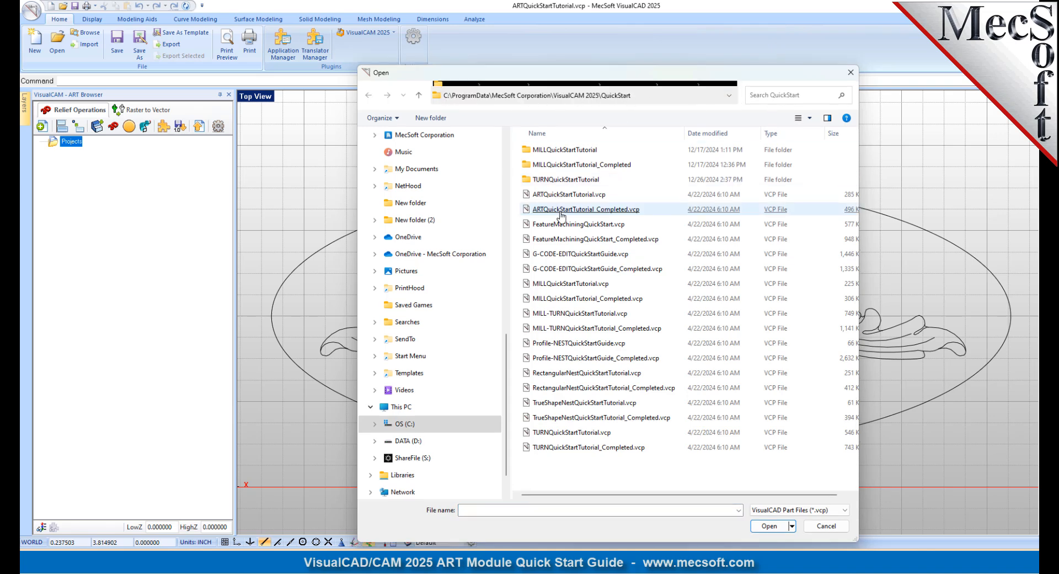
left_click(595, 199)
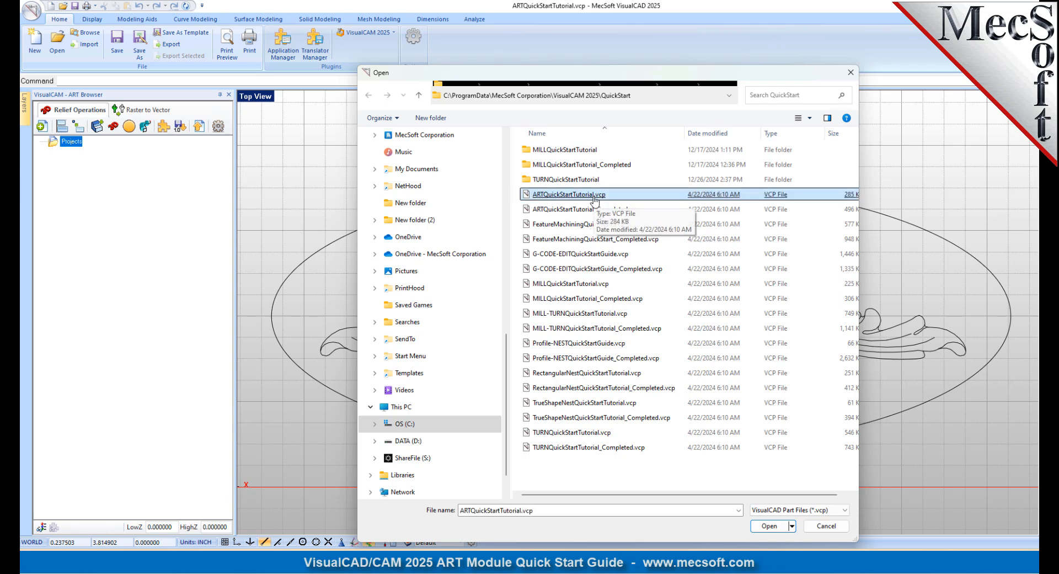
left_click(826, 526)
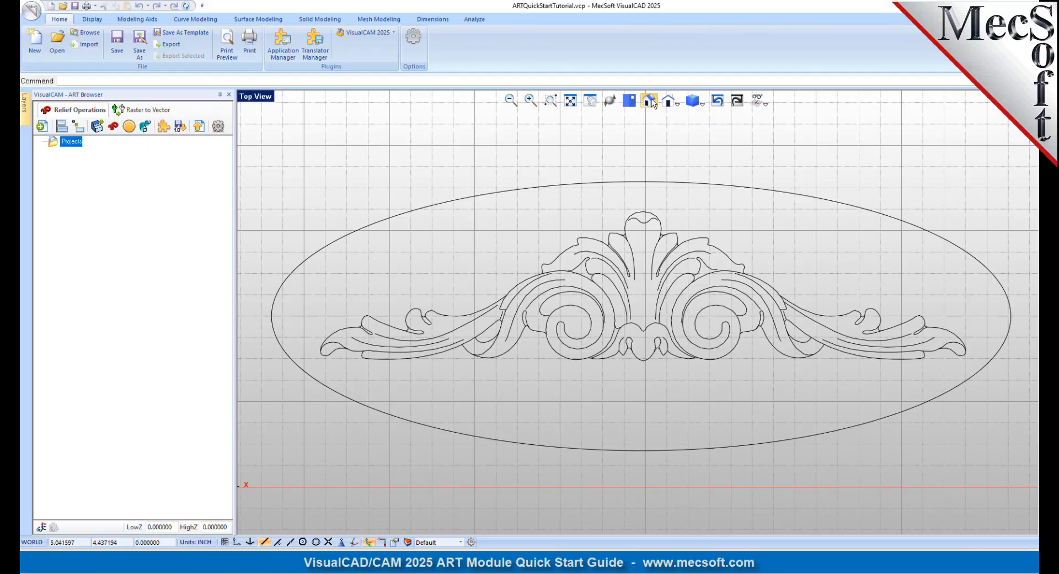
left_click(649, 101)
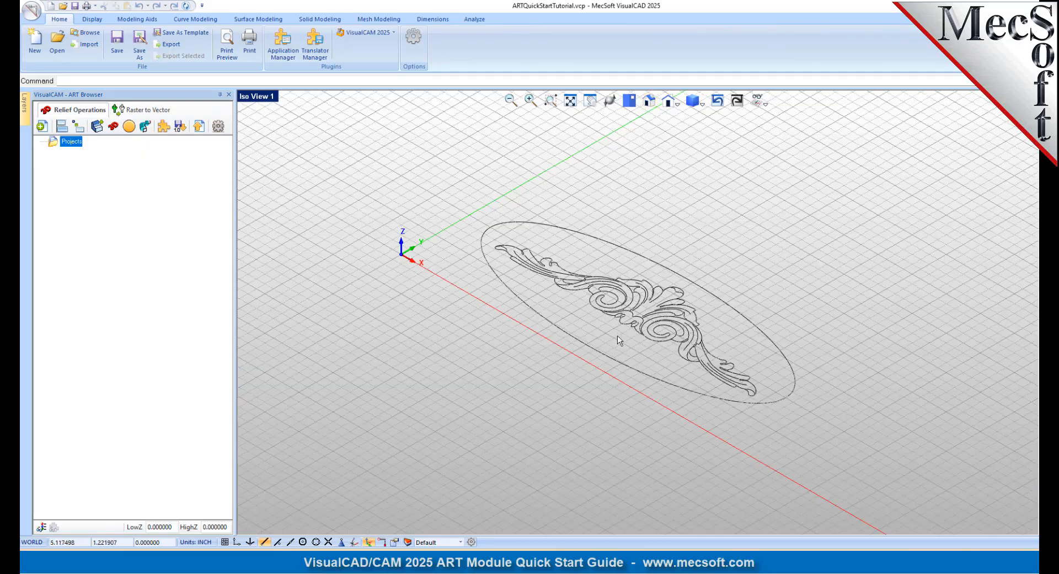
right_click_drag(619, 339, 674, 367)
mouse_move(656, 322)
right_mouse_down()
mouse_move(672, 319)
mouse_move(655, 326)
mouse_move(645, 316)
mouse_move(662, 309)
right_mouse_up()
scroll(607, 300, "up", 2)
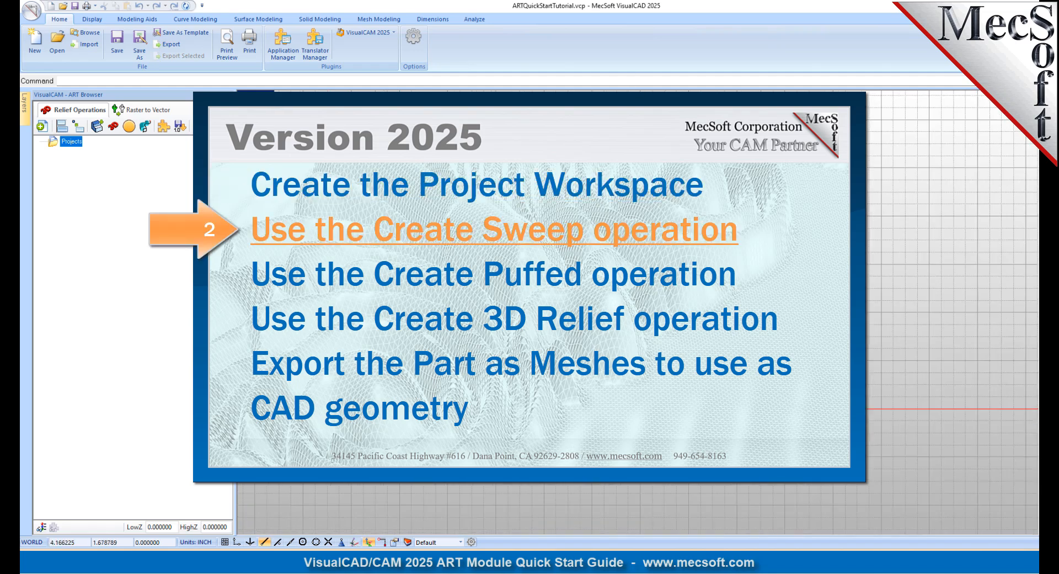
scroll(616, 320, "up", 2)
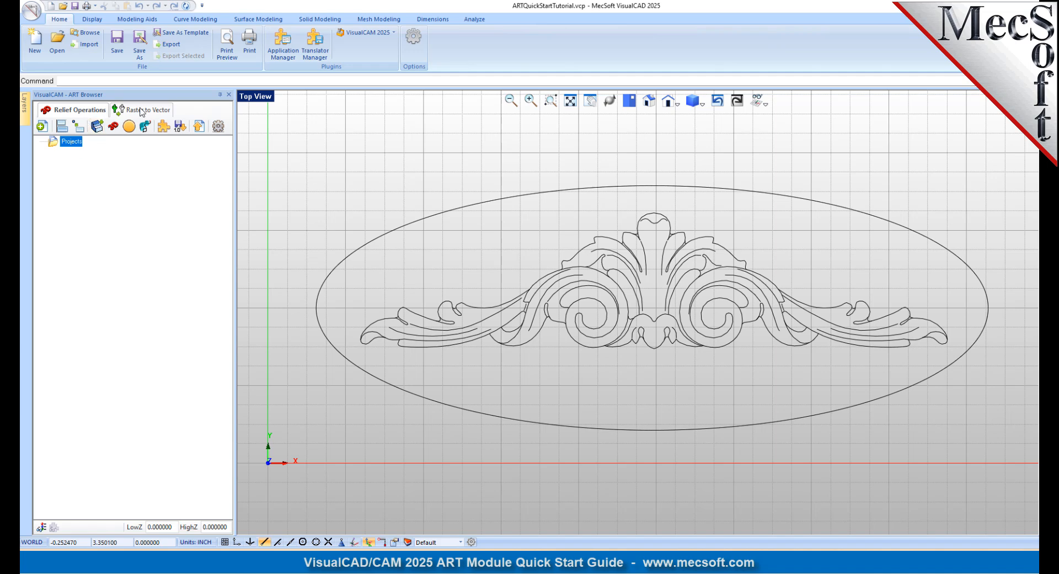
Step: Generate a relief project extending 10 inches along X and 4 inches along Y, at Fine resolution
left_click(88, 113)
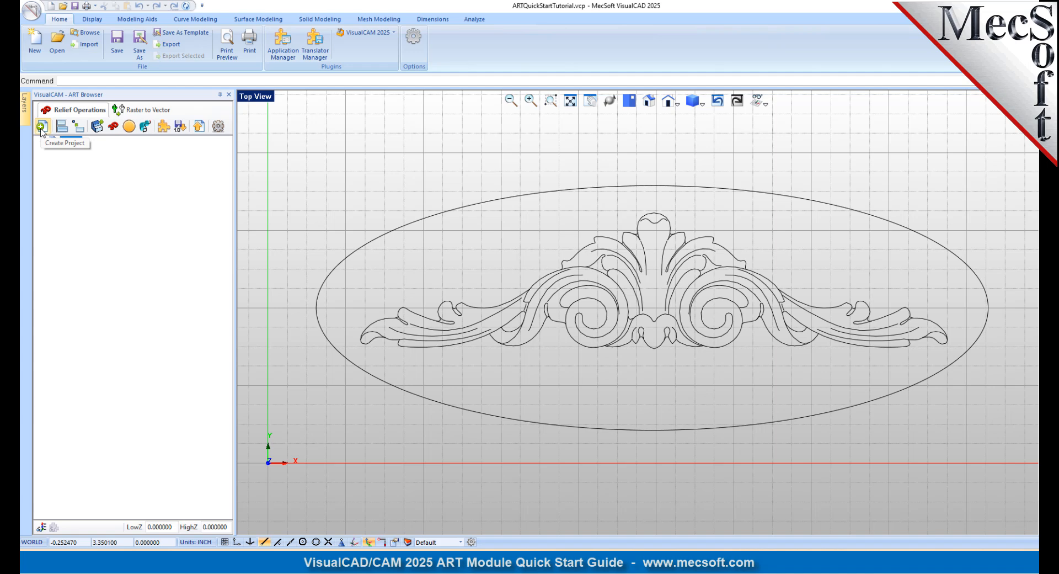
left_click(42, 128)
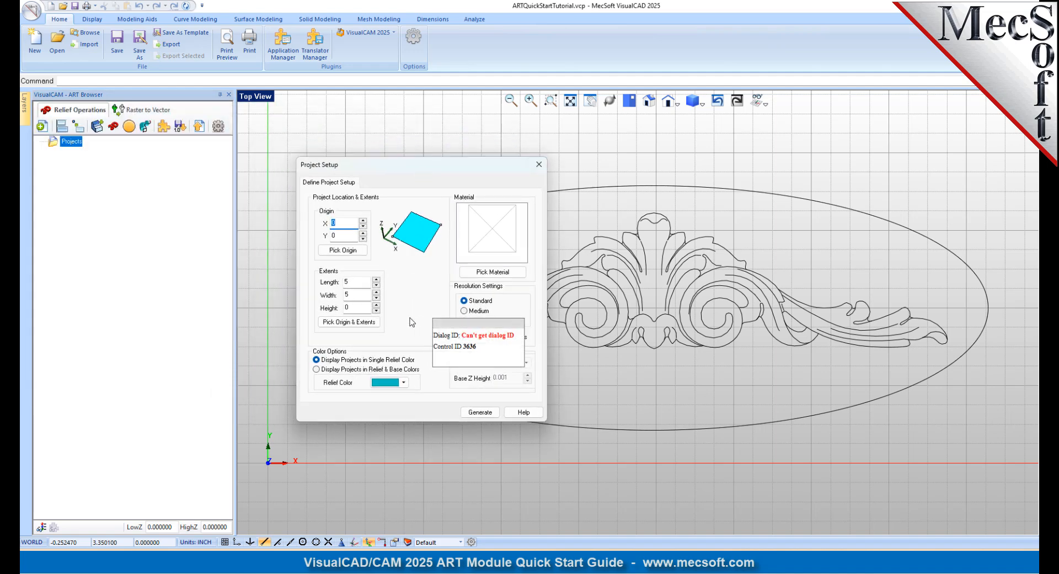
double_click(360, 282)
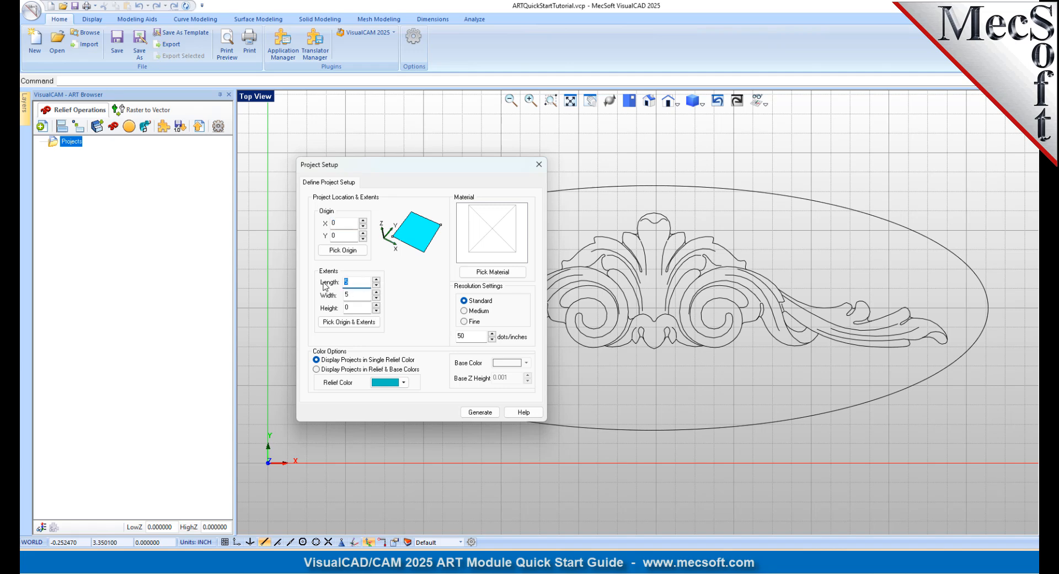
type("4")
key("Tab")
type("10")
left_click(468, 322)
left_click(480, 412)
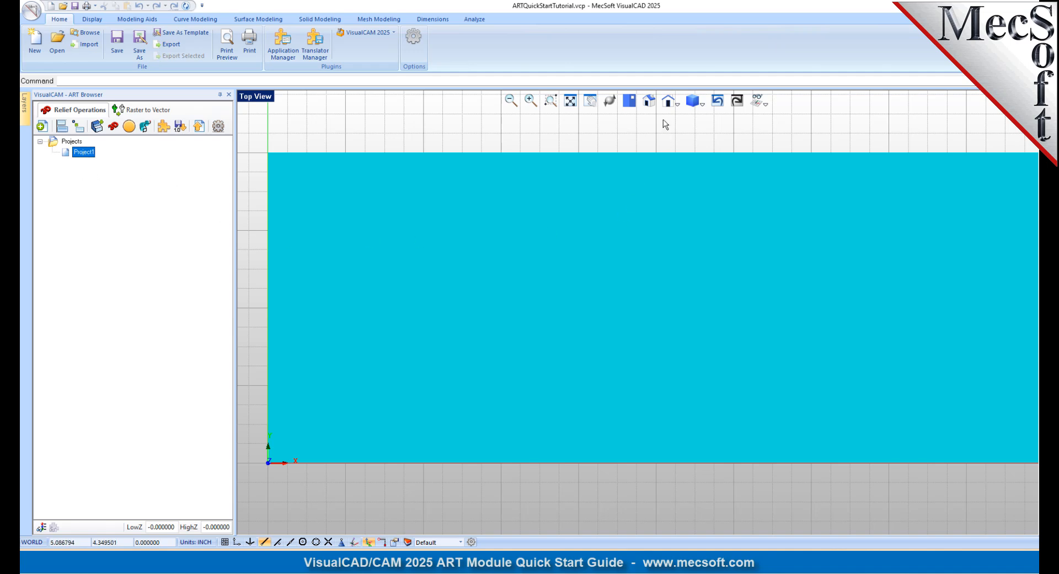
left_click(649, 101)
mouse_move(594, 326)
middle_mouse_down()
mouse_move(643, 286)
mouse_move(624, 347)
mouse_move(603, 336)
middle_mouse_up()
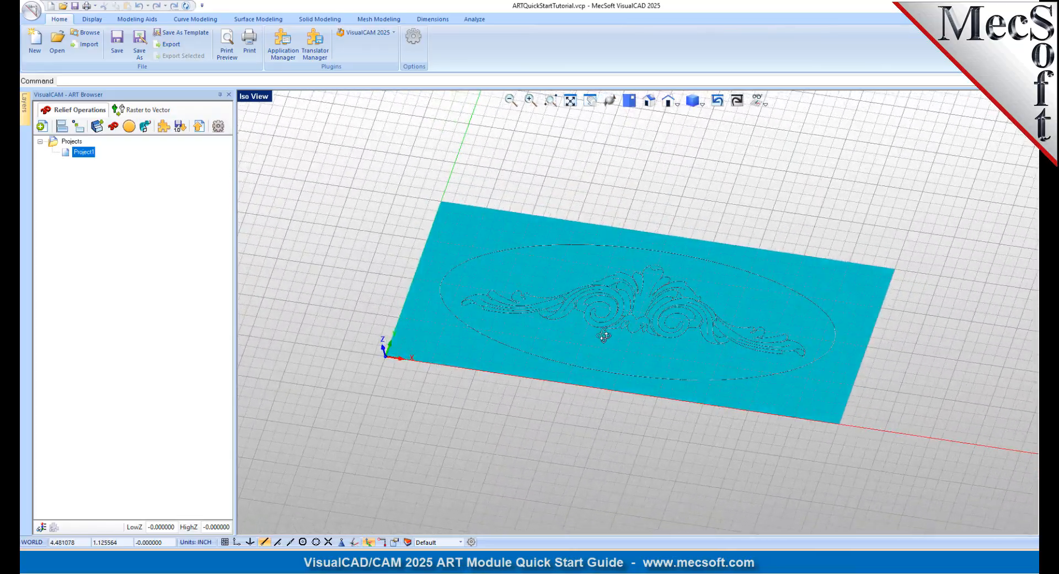
scroll(597, 288, "up", 2)
right_click(84, 152)
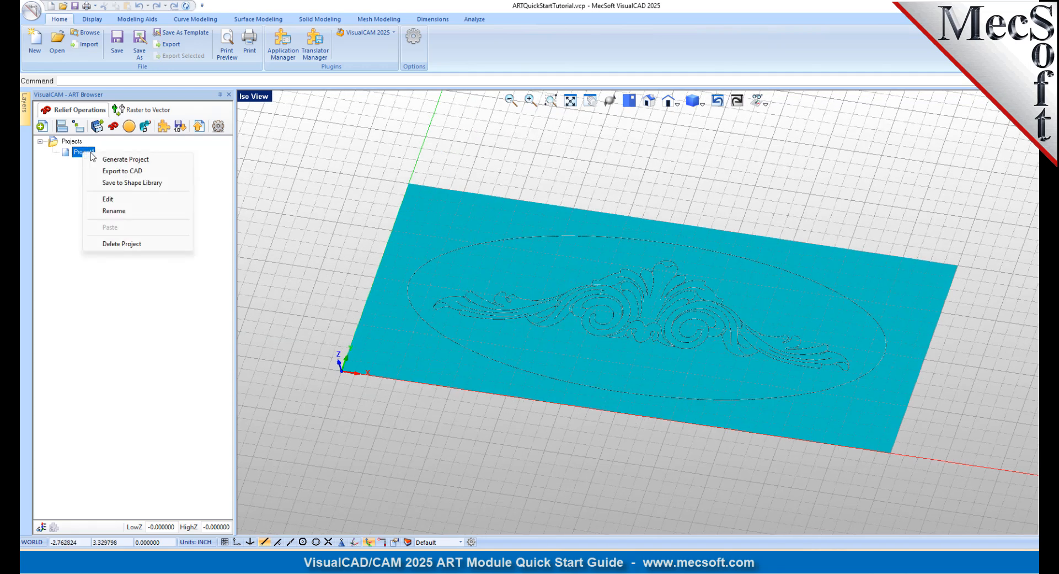
left_click(674, 153)
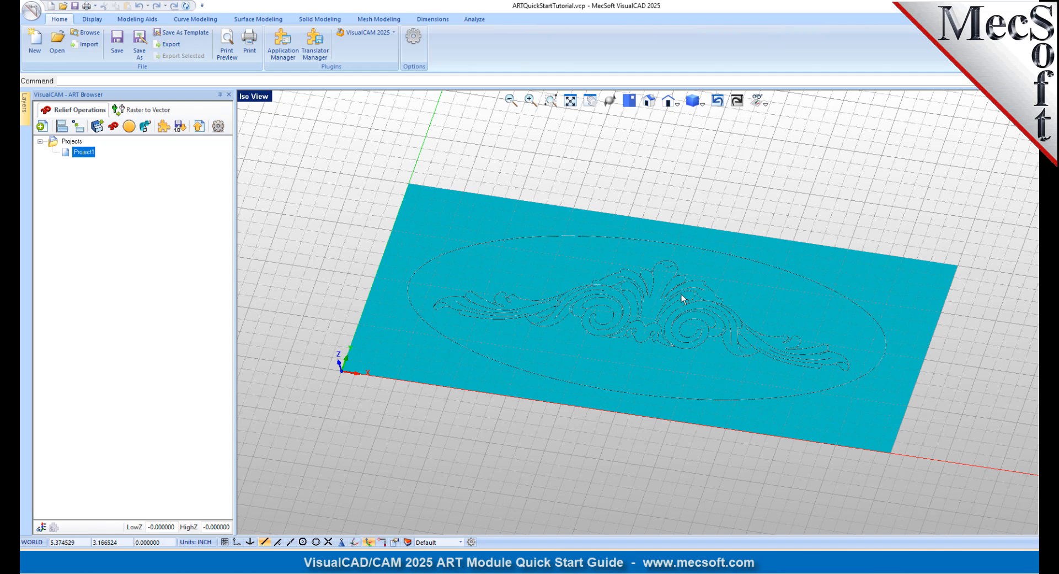
Step: Set up a Sweep operation of type Add with cross-section scale 1 and an arc radius of about 0.37
scroll(648, 334, "up", 2)
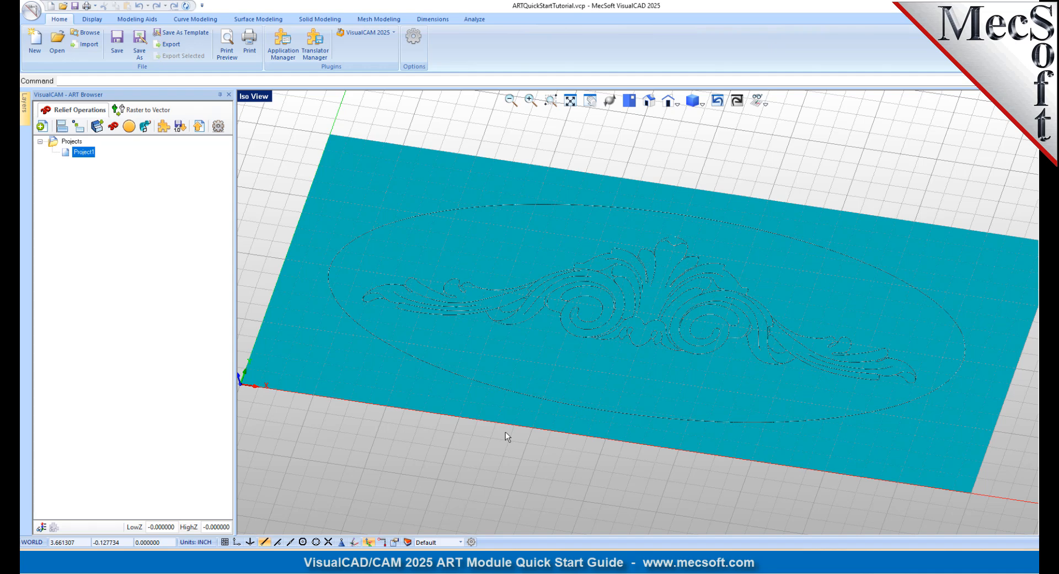
left_click(145, 128)
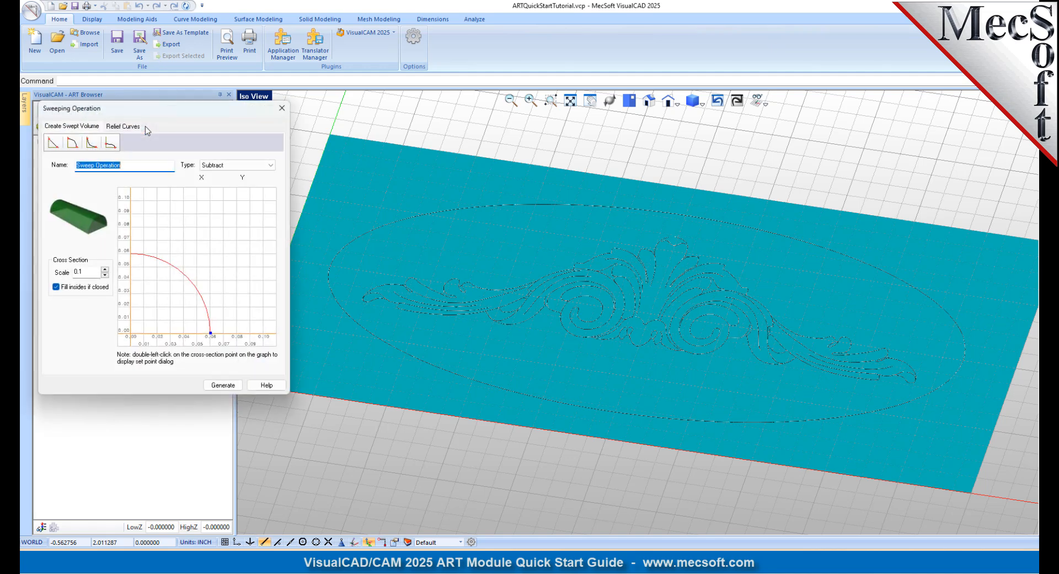
left_click_drag(166, 110, 451, 179)
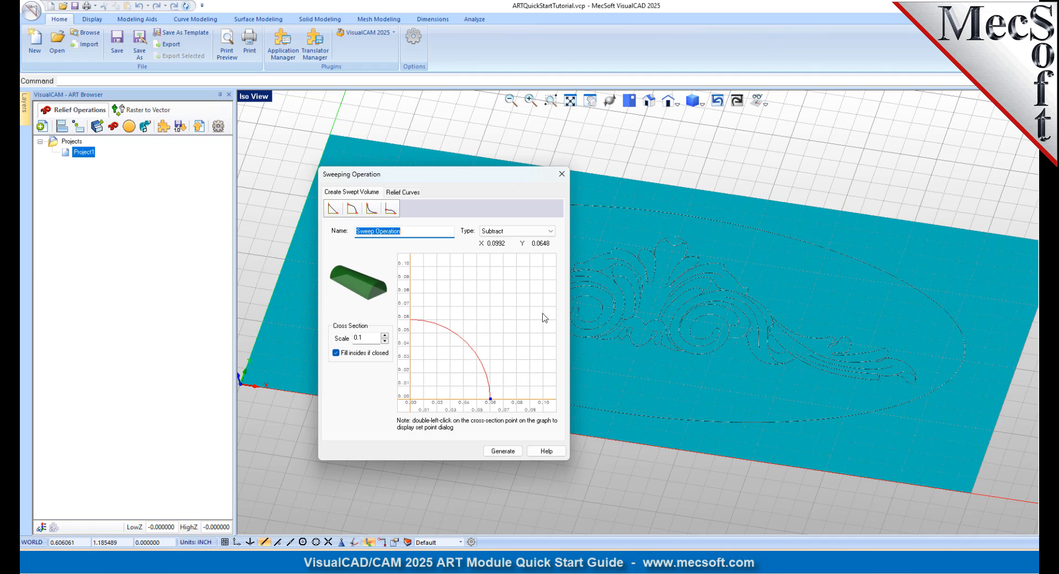
left_click(499, 231)
left_click(498, 241)
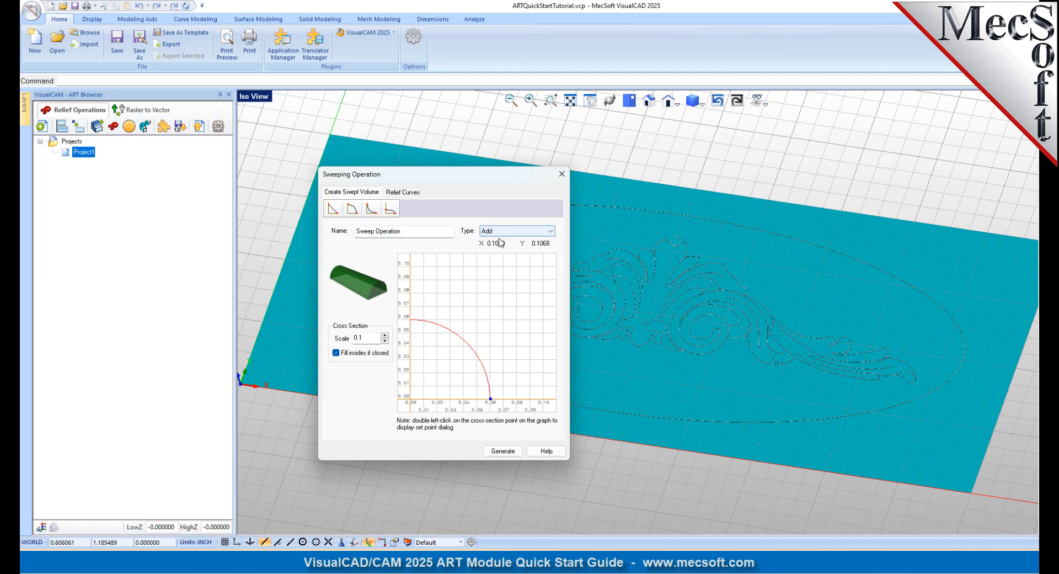
double_click(366, 337)
type("1")
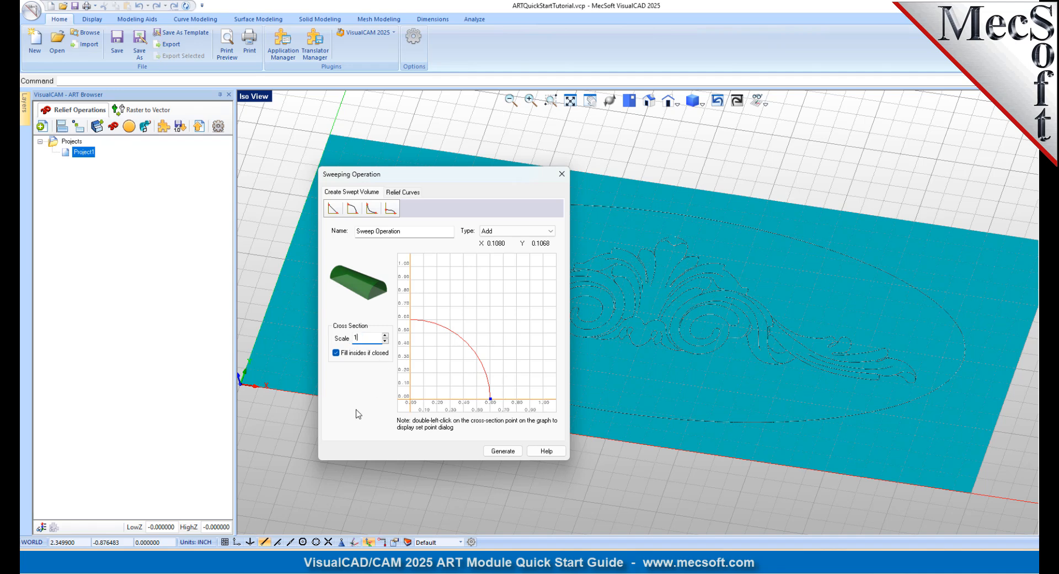
left_click_drag(490, 399, 460, 406)
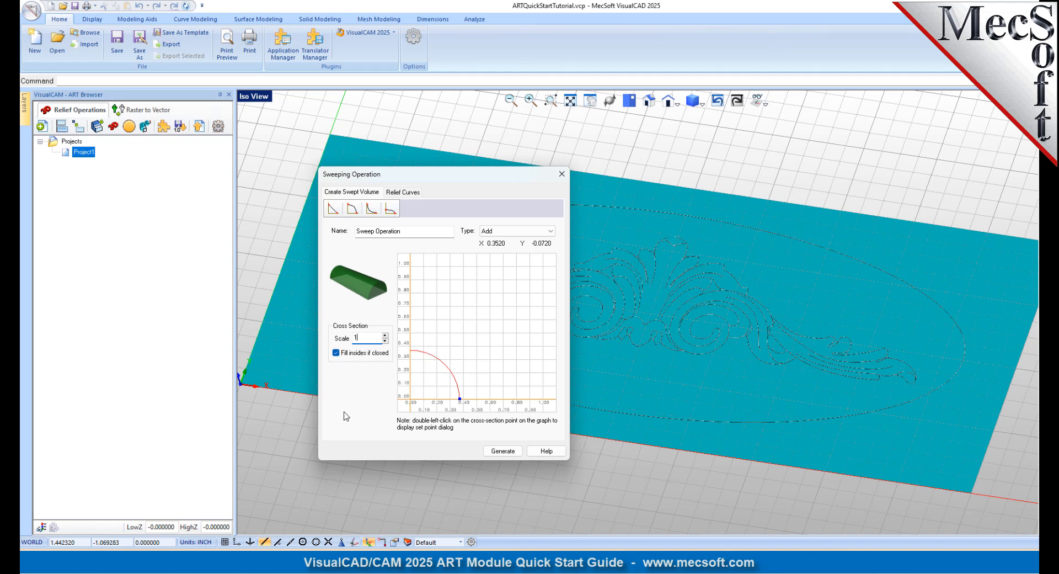
Step: Assign the large outer ellipse as the sweep's border curve and generate the swept volume
left_click(407, 193)
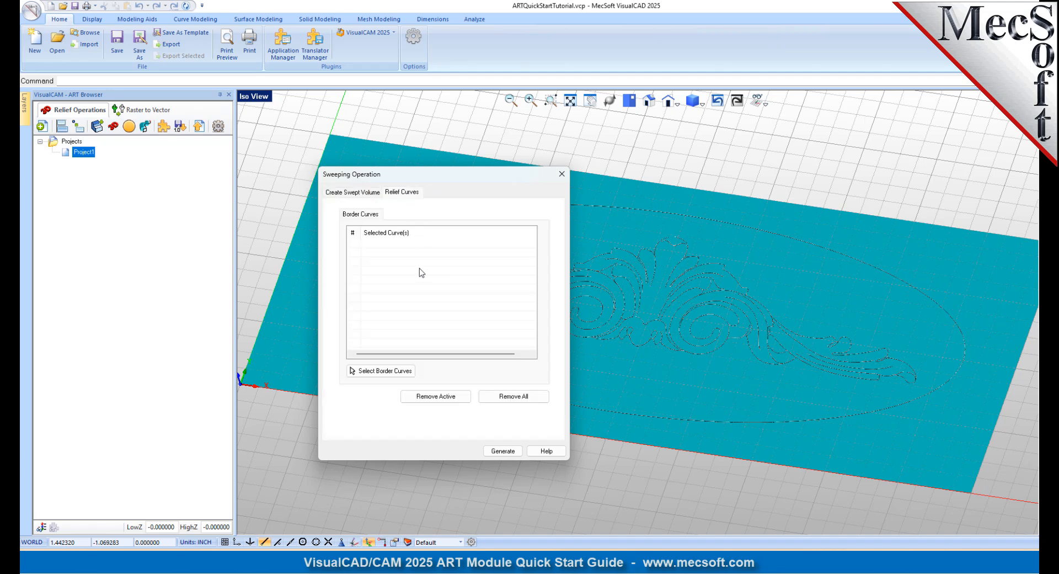
left_click(392, 371)
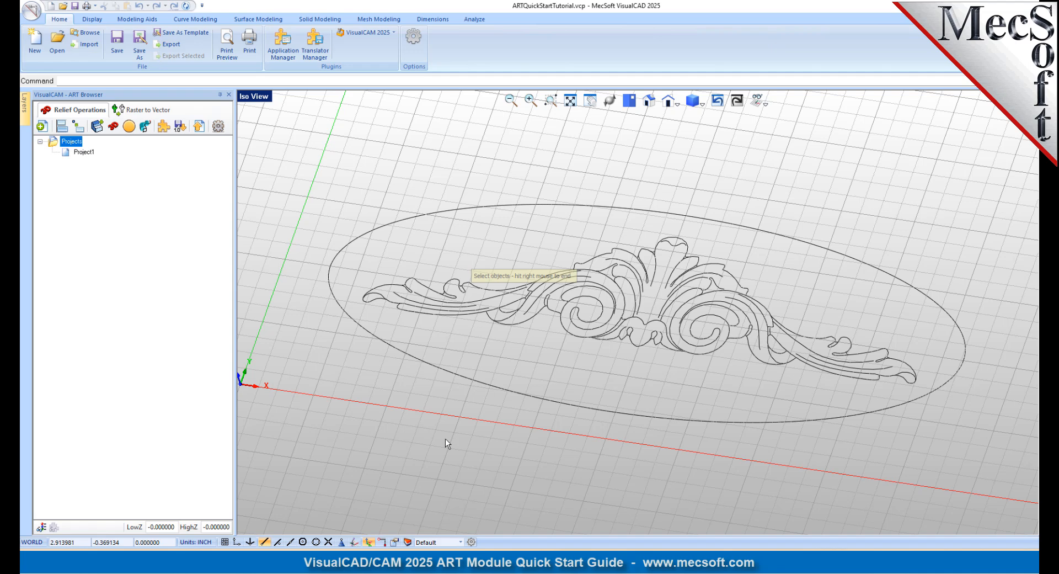
left_click(517, 205)
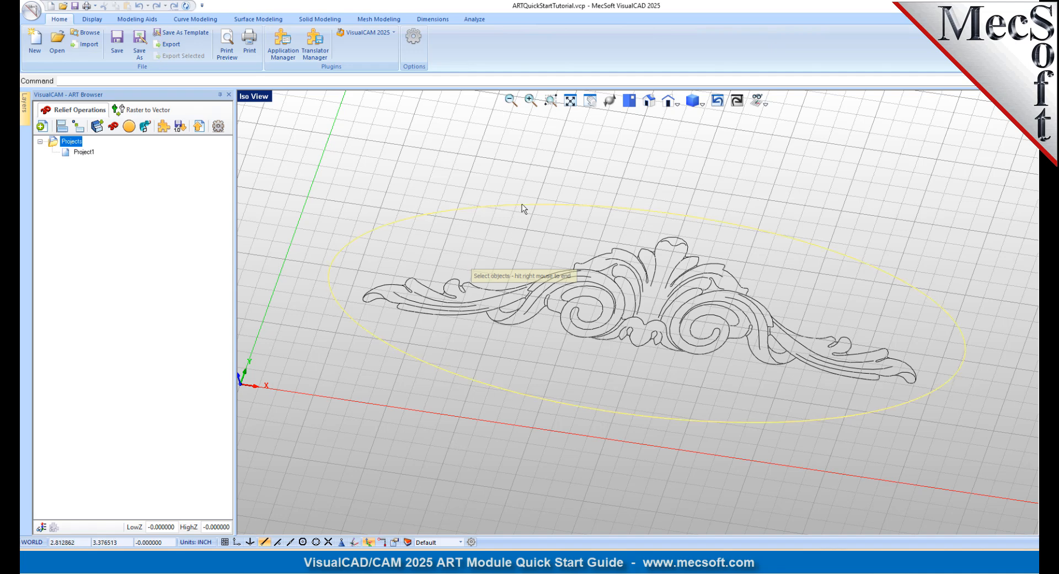
right_click(502, 232)
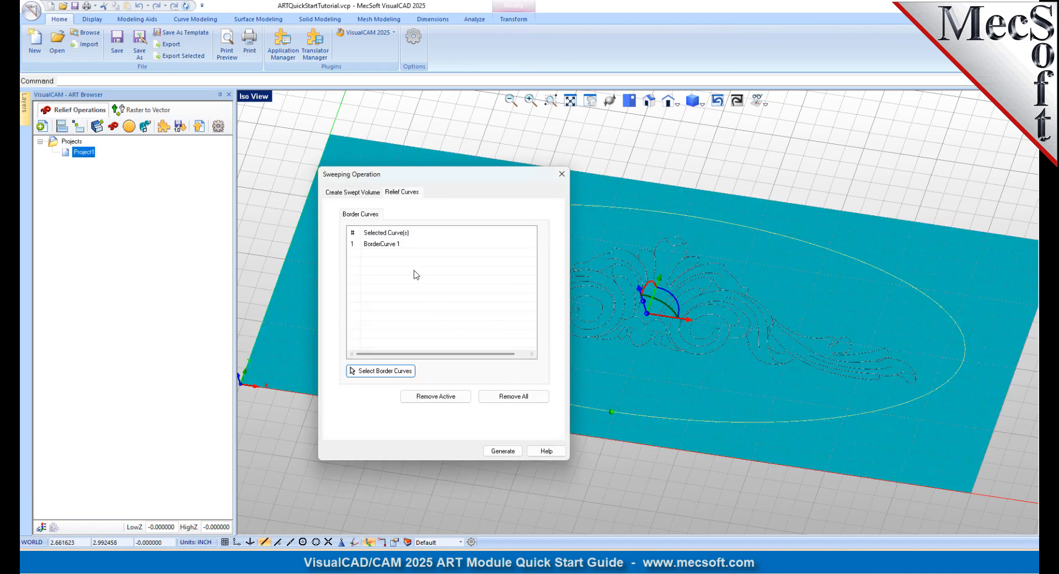
left_click(396, 245)
left_click_drag(451, 177, 285, 191)
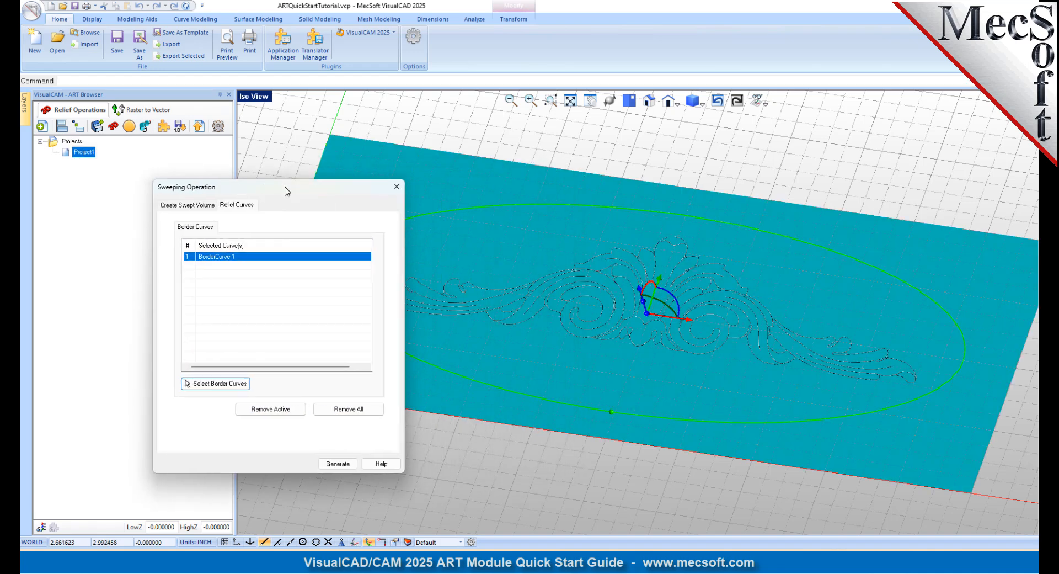
left_click(683, 134)
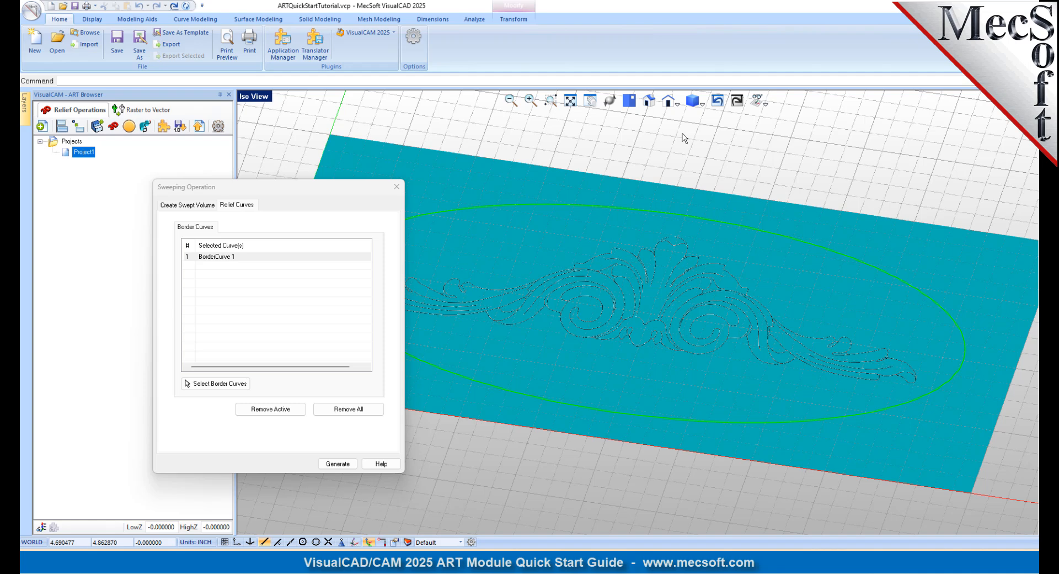
left_click(227, 256)
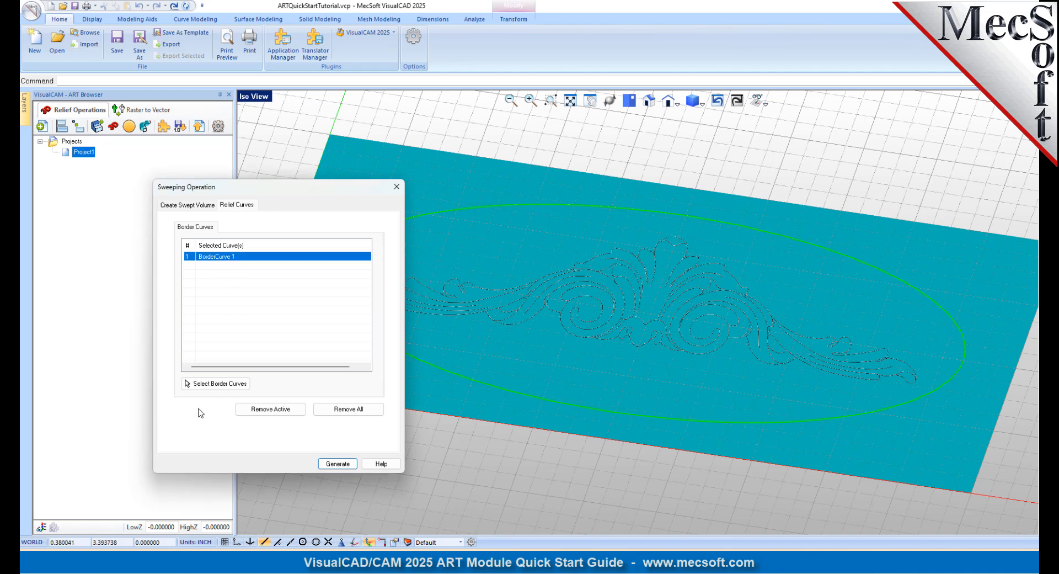
left_click(339, 465)
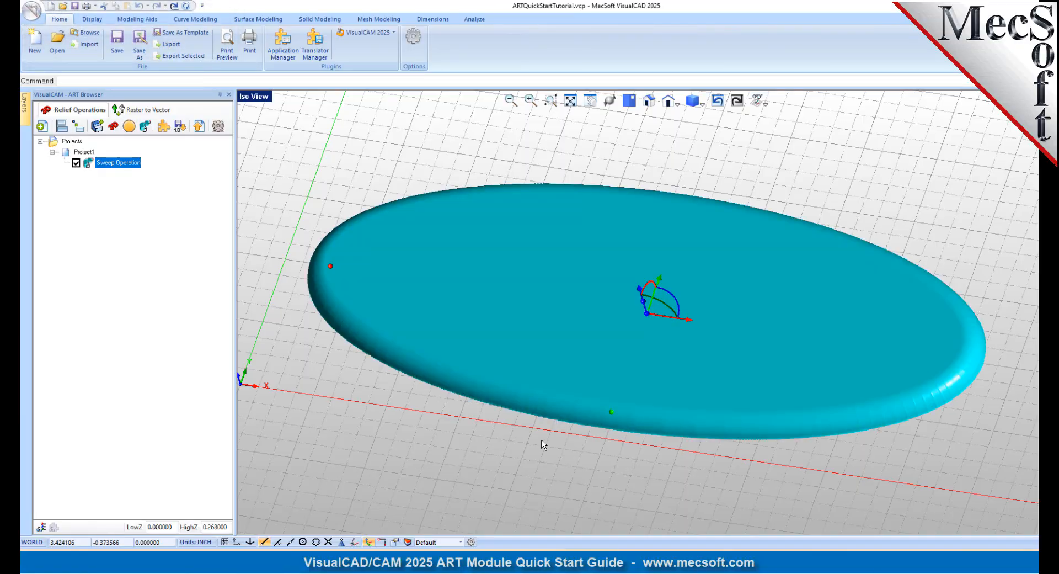
middle_click_drag(702, 453, 739, 431)
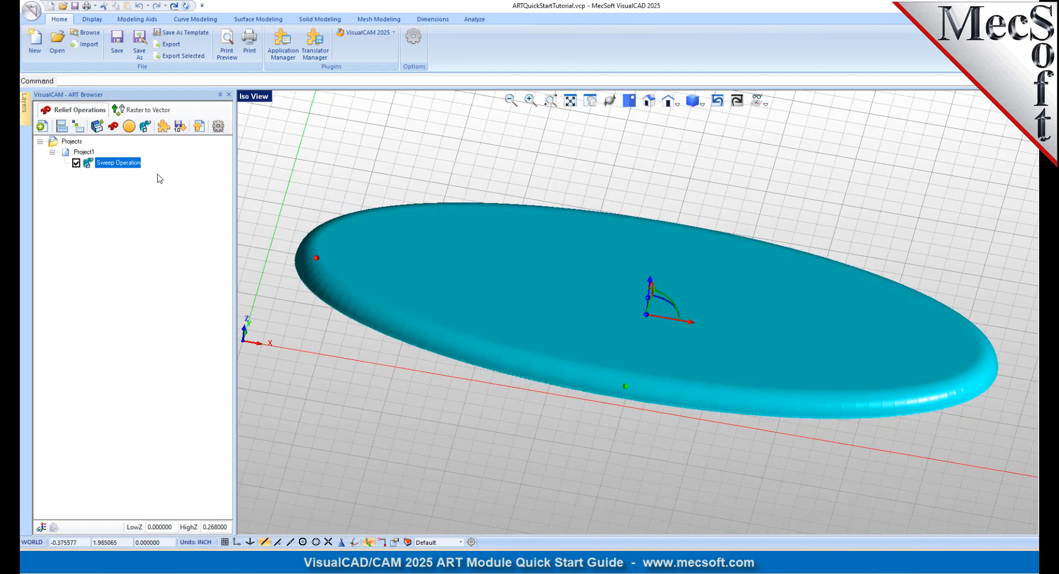
left_click(432, 392)
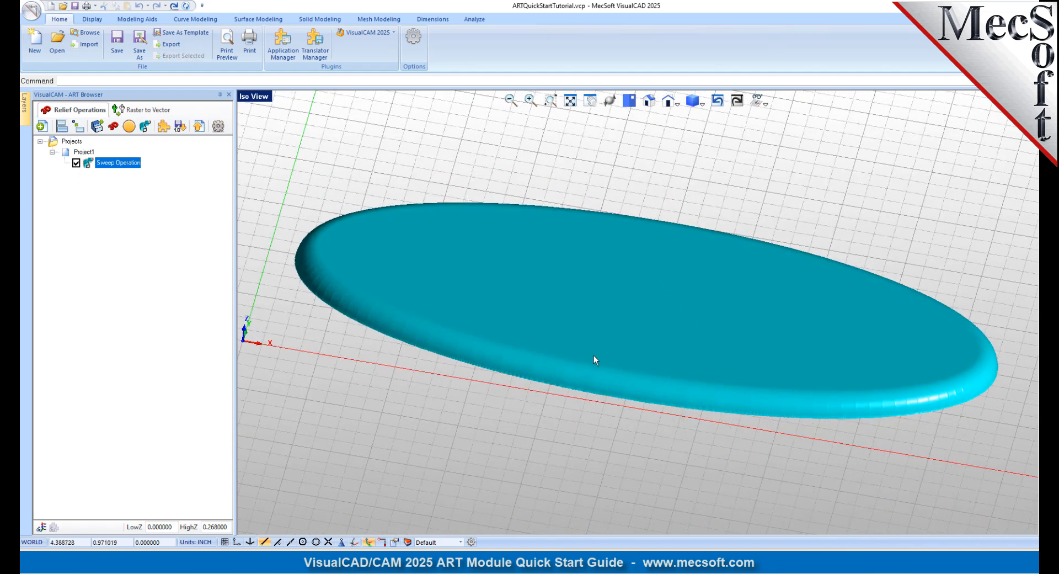
middle_click_drag(593, 360, 663, 403)
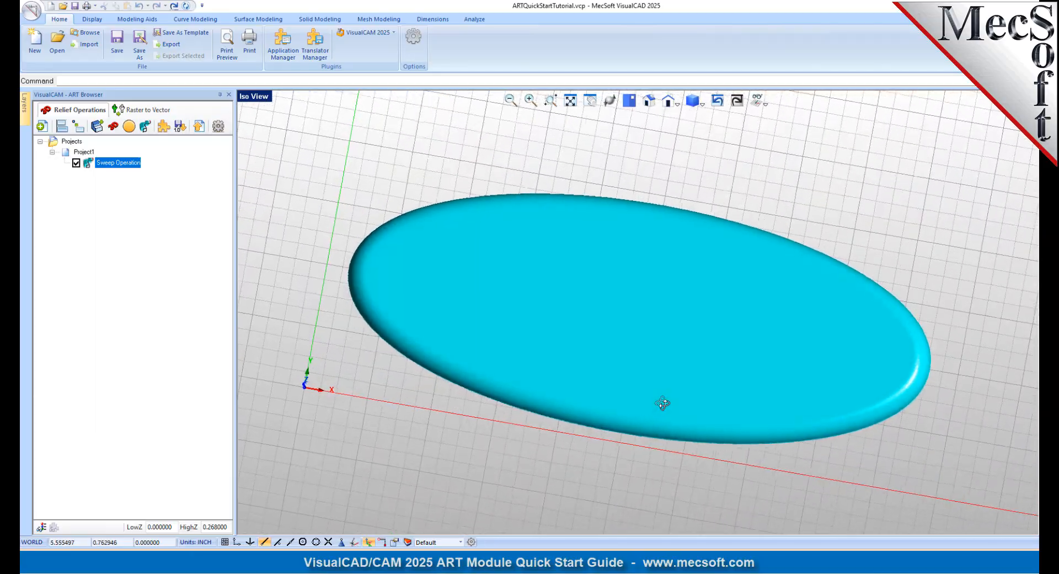
scroll(655, 332, "up", 3)
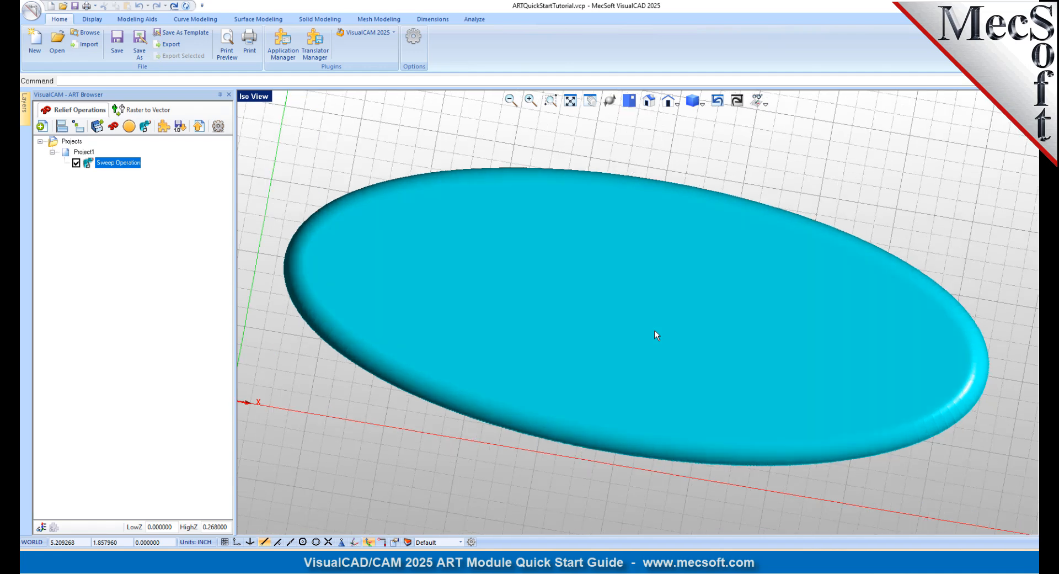
middle_click_drag(639, 365, 650, 353)
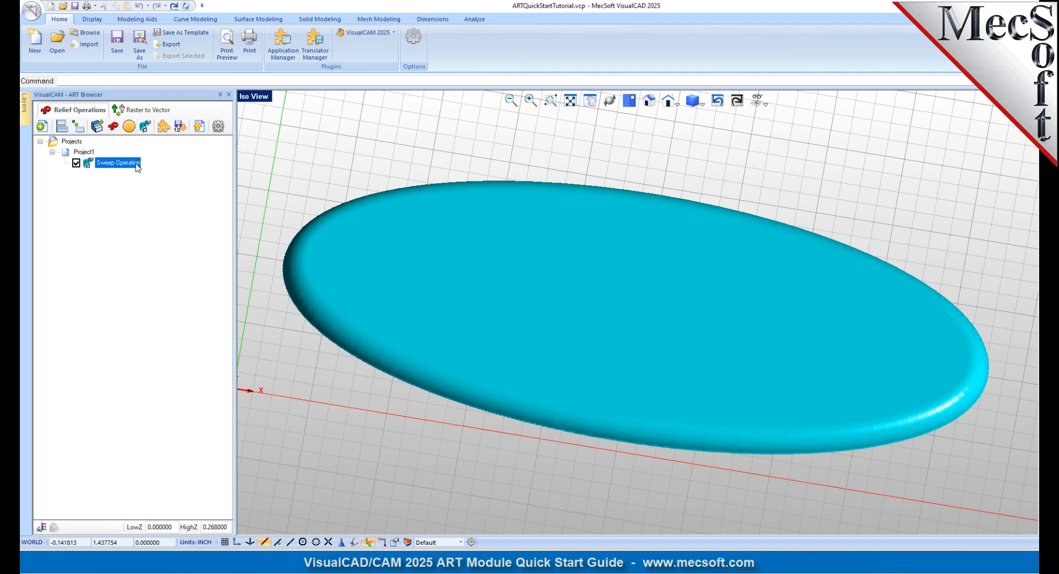
Step: Start a Puffing operation of type Add with the round arc profile
left_click(131, 129)
left_click_drag(159, 115, 326, 209)
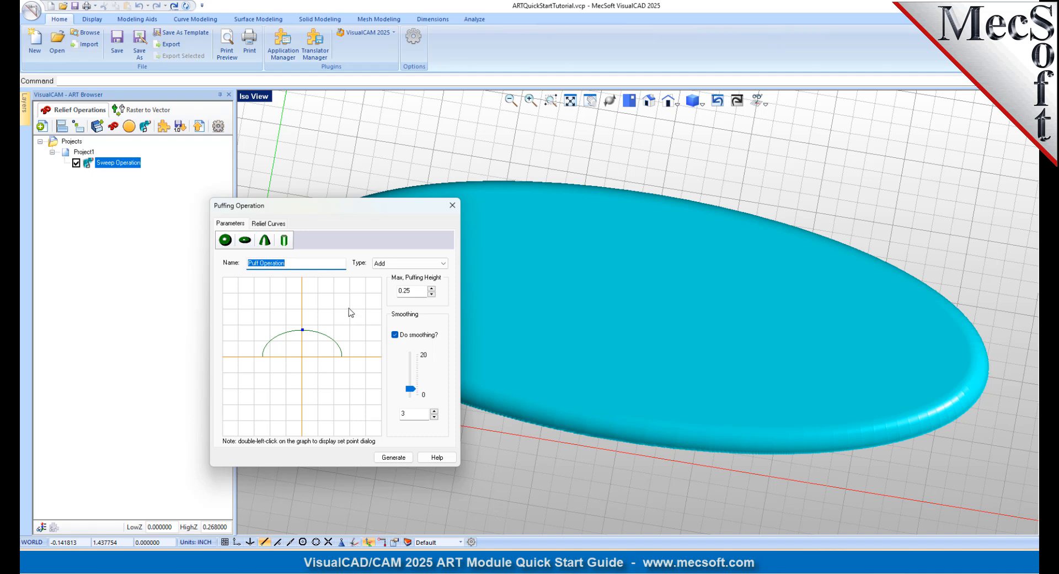
left_click(230, 241)
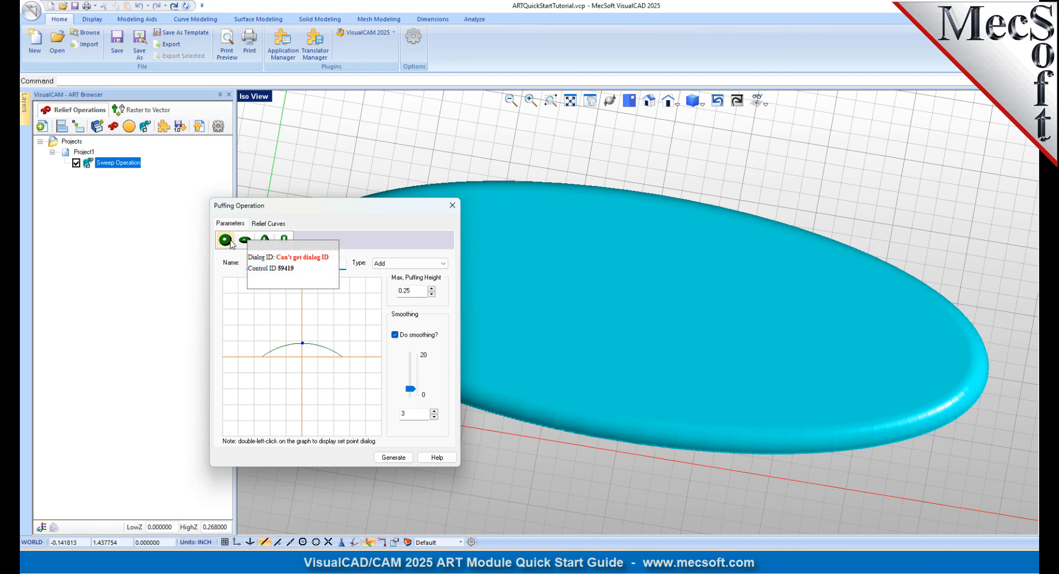
left_click(246, 241)
left_click(265, 239)
left_click(225, 241)
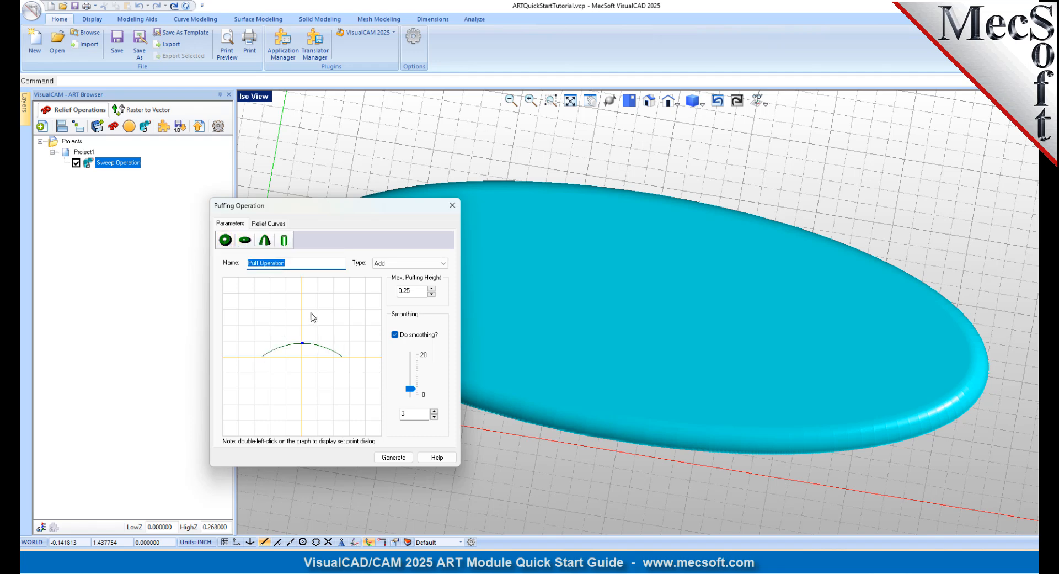
left_click(443, 263)
left_click(397, 271)
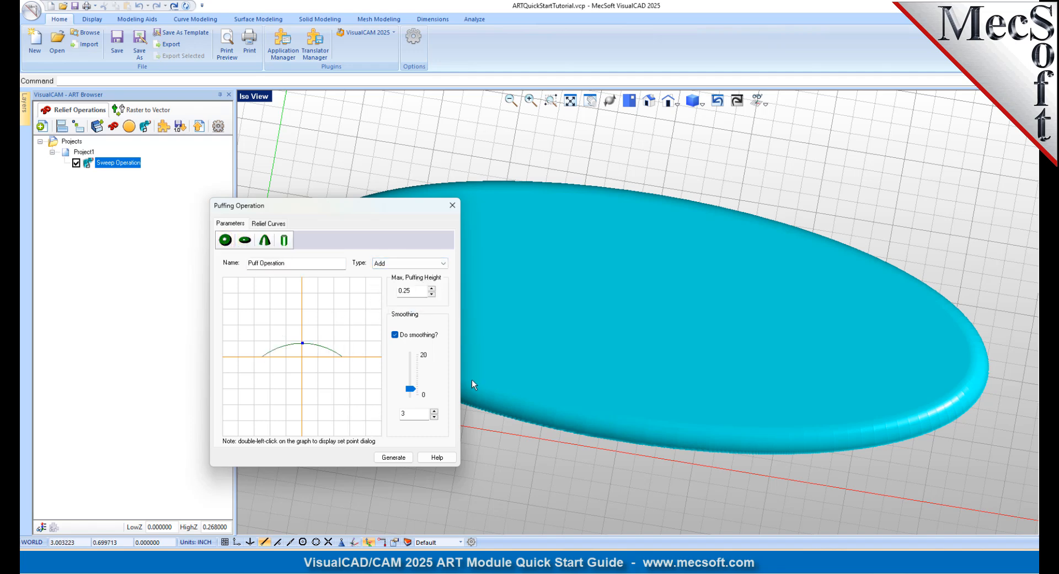
Step: Raise the puff's arc profile slightly and set its maximum puffing height to 0.5 with smoothing 6
left_click_drag(420, 291, 390, 296)
type("0.")
mouse_move(302, 343)
left_mouse_down()
mouse_move(312, 286)
mouse_move(303, 354)
mouse_move(303, 332)
left_mouse_up()
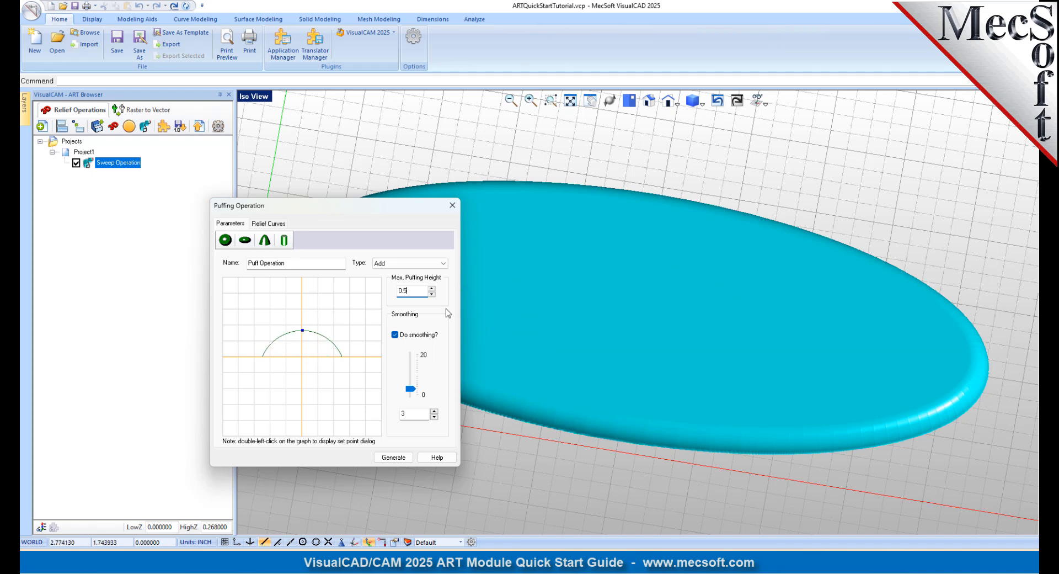
double_click(396, 414)
key("Tab")
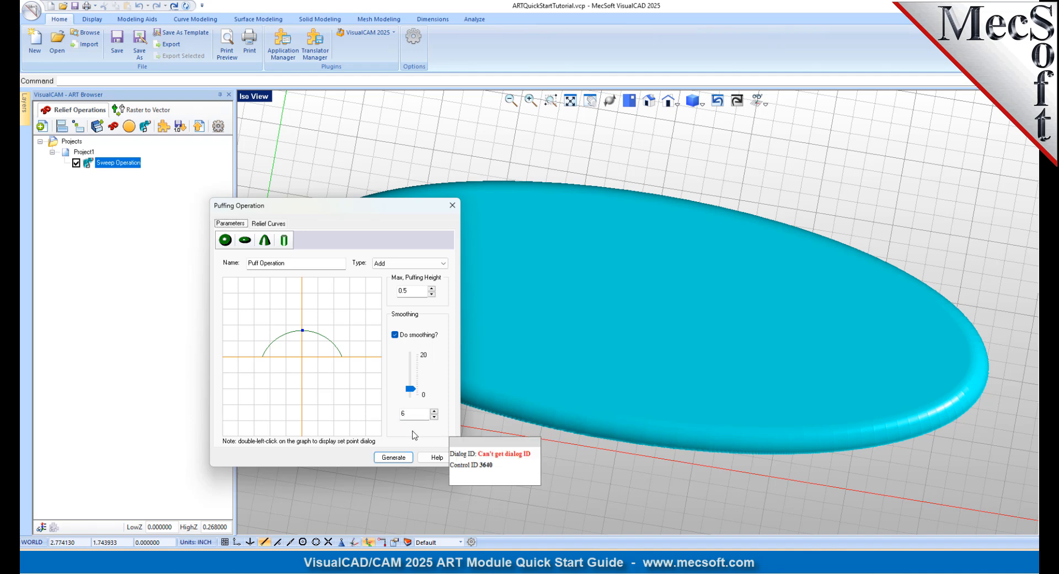
Step: Assign the ornament's outer outline as the puff's border curve, declining the offer to save the file in the current version
left_click(269, 223)
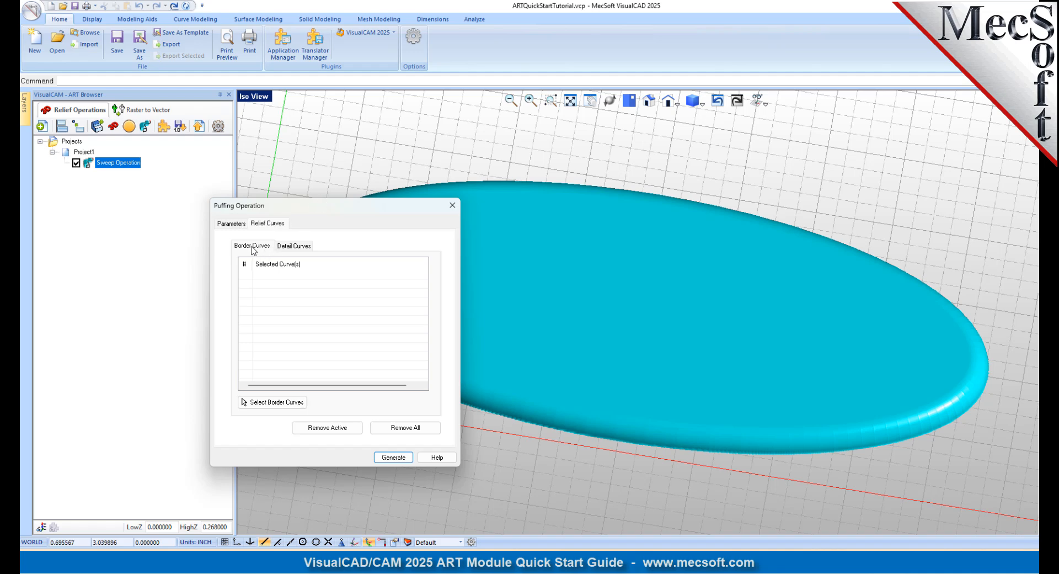
left_click(299, 249)
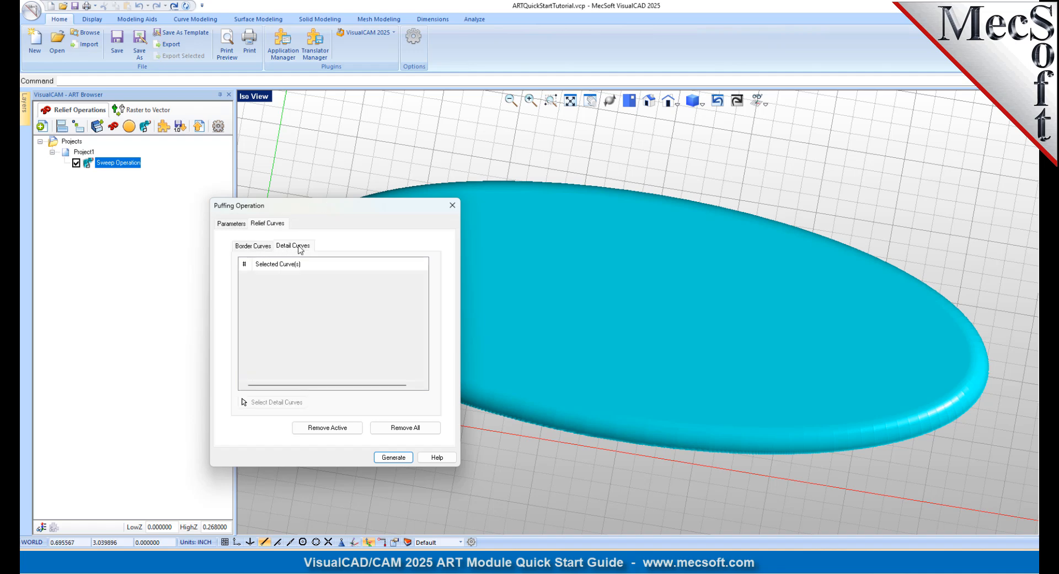
left_click(261, 248)
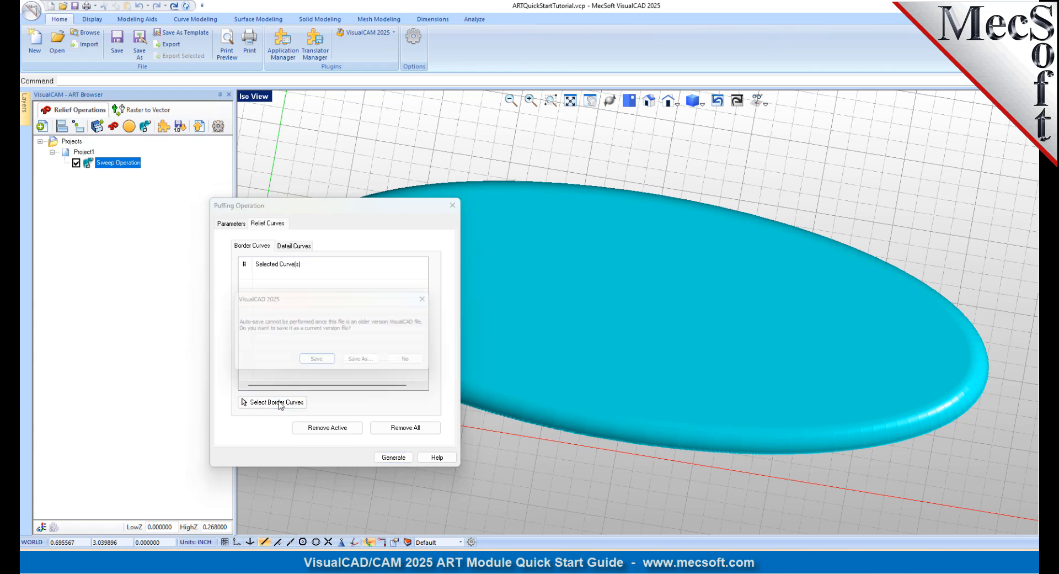
left_click(415, 362)
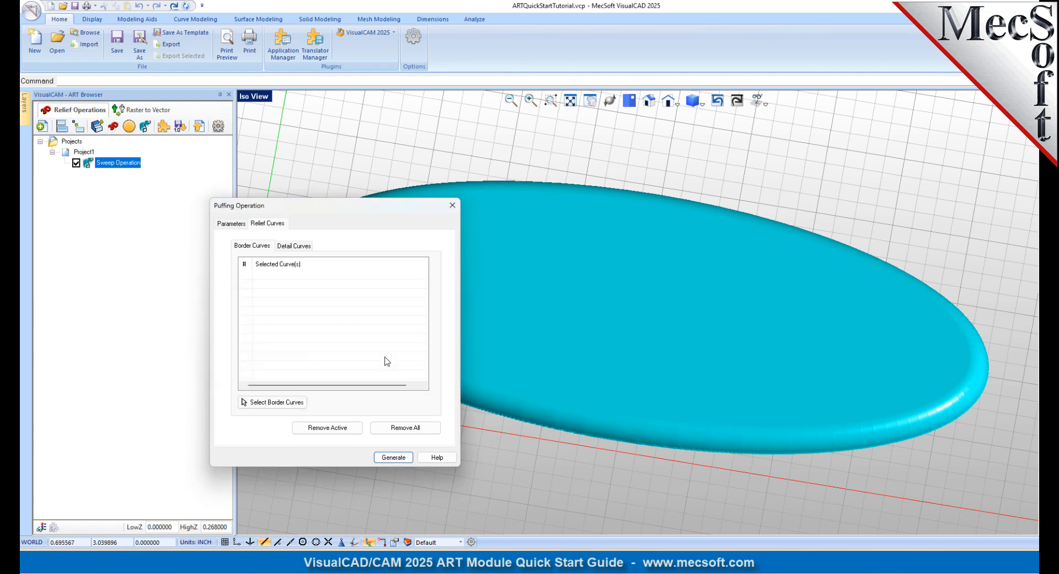
left_click(272, 402)
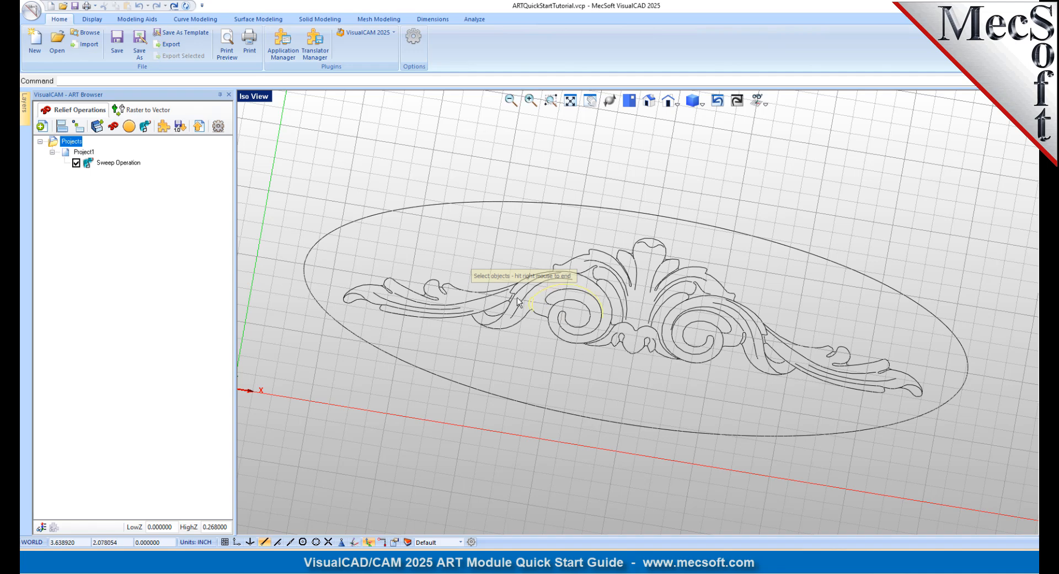
left_click(472, 297)
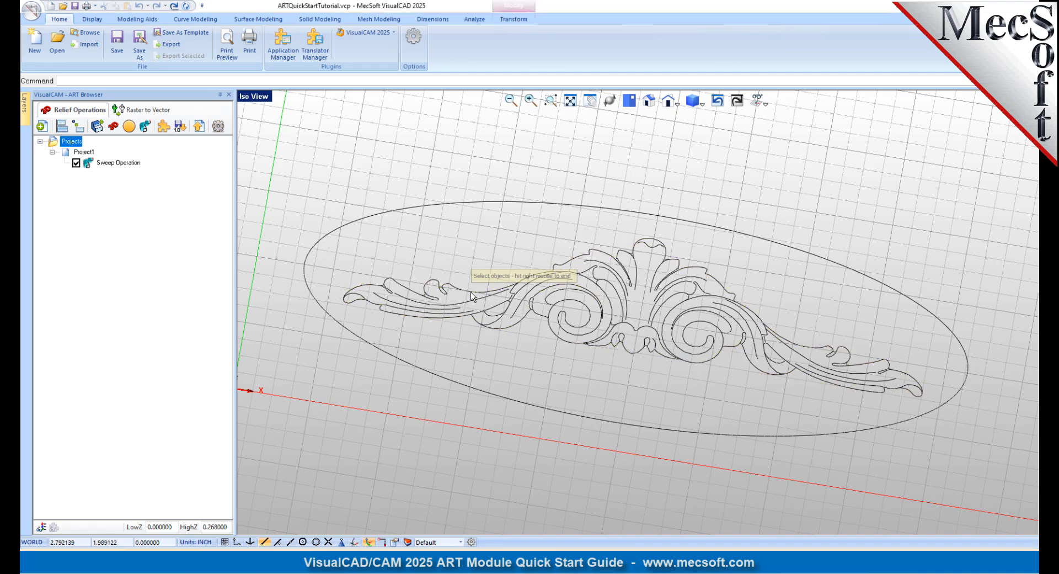
right_click(465, 235)
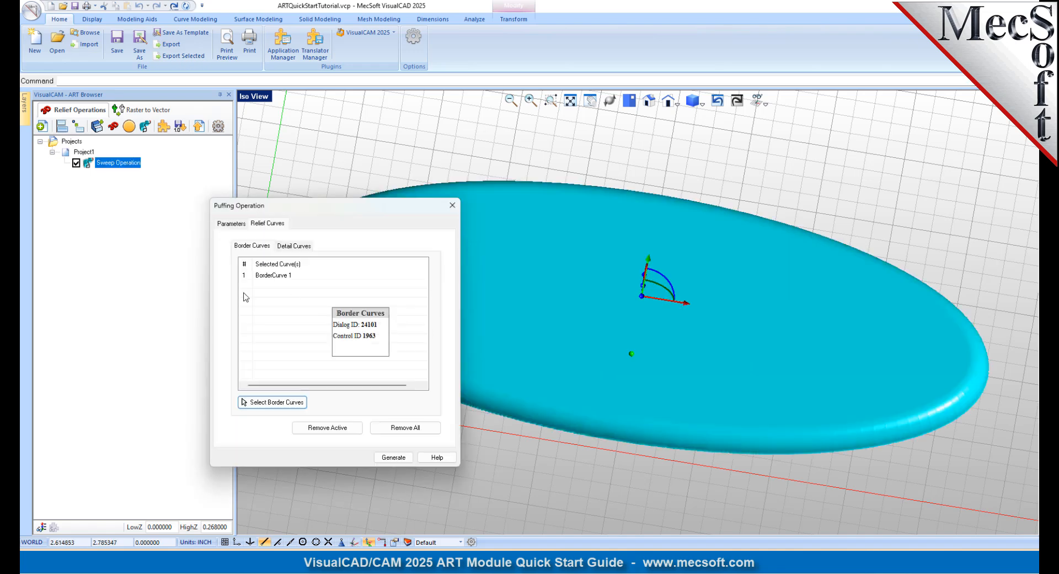
left_click(277, 275)
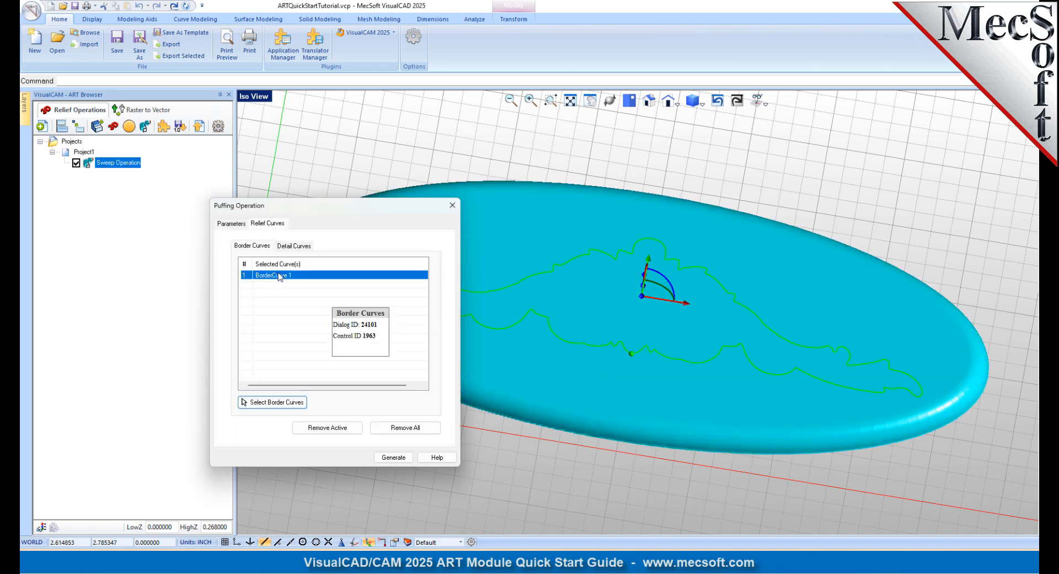
Step: Assign all inner ornament curves, excluding the outer outline, as the puff's detail curves and generate the puffed volume
left_click(301, 248)
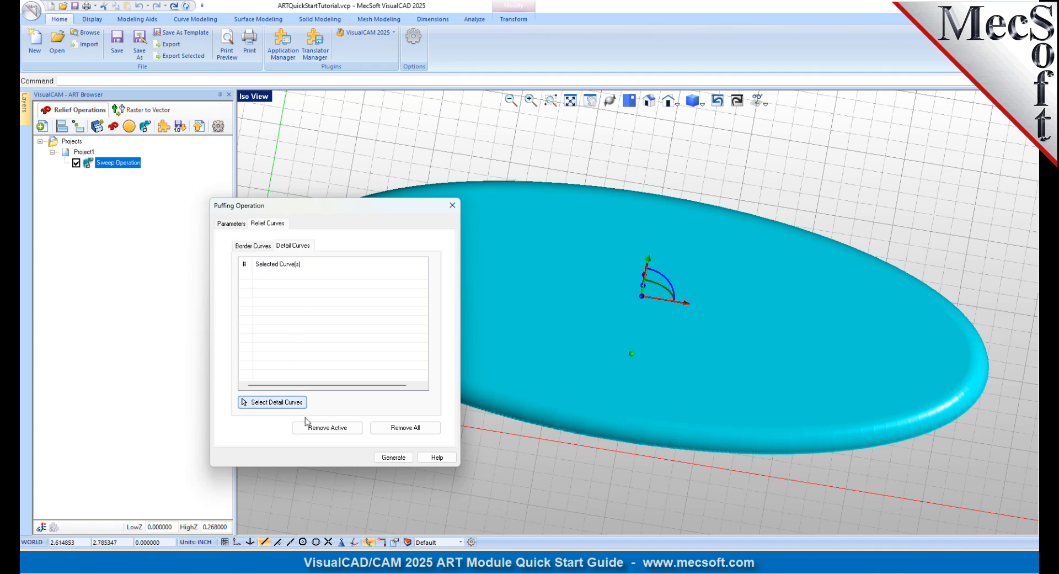
left_click(285, 403)
left_click(314, 409)
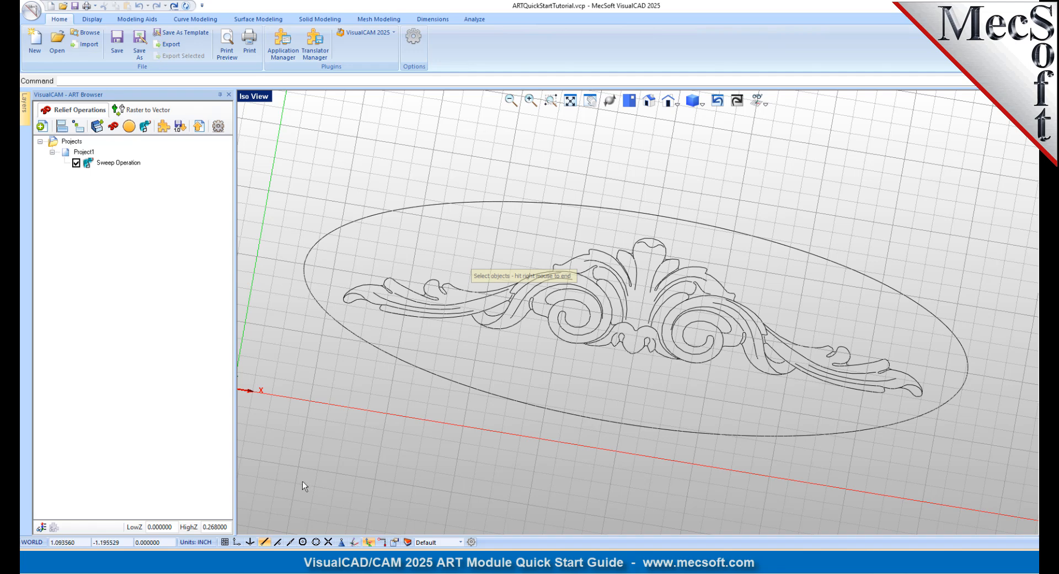
left_click_drag(301, 482, 935, 200)
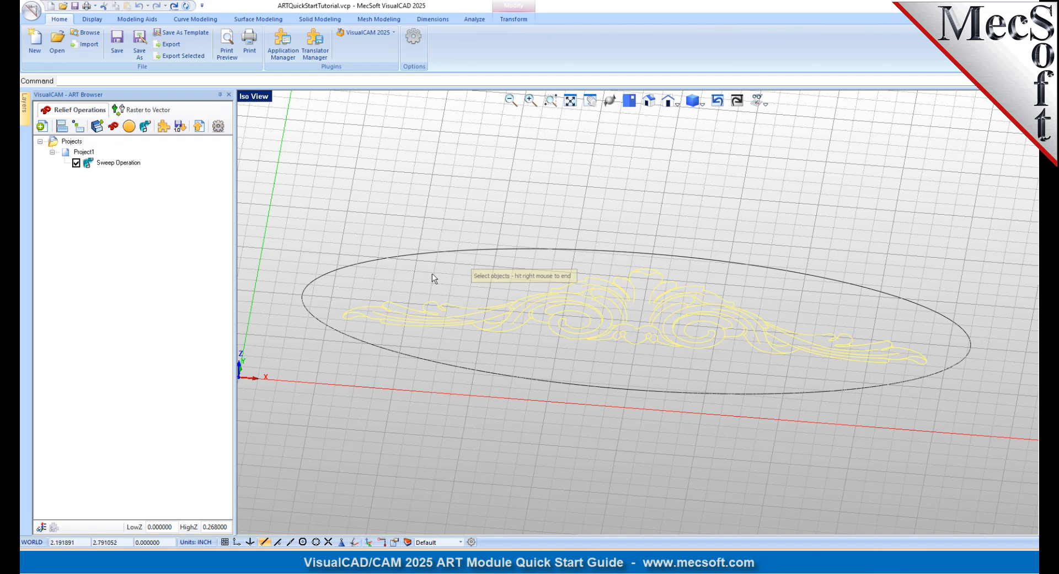
left_click(457, 311)
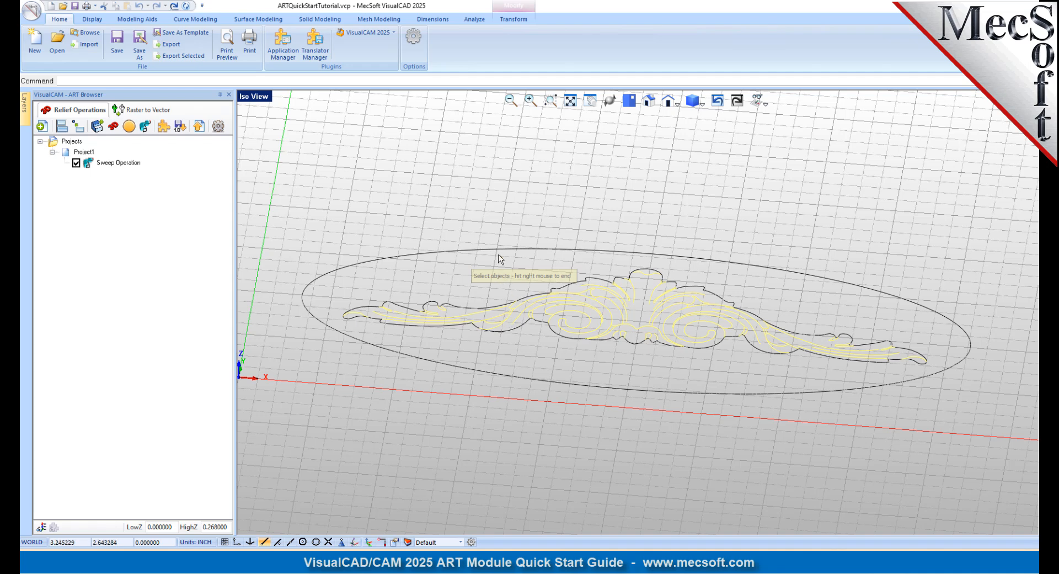
right_click(503, 214)
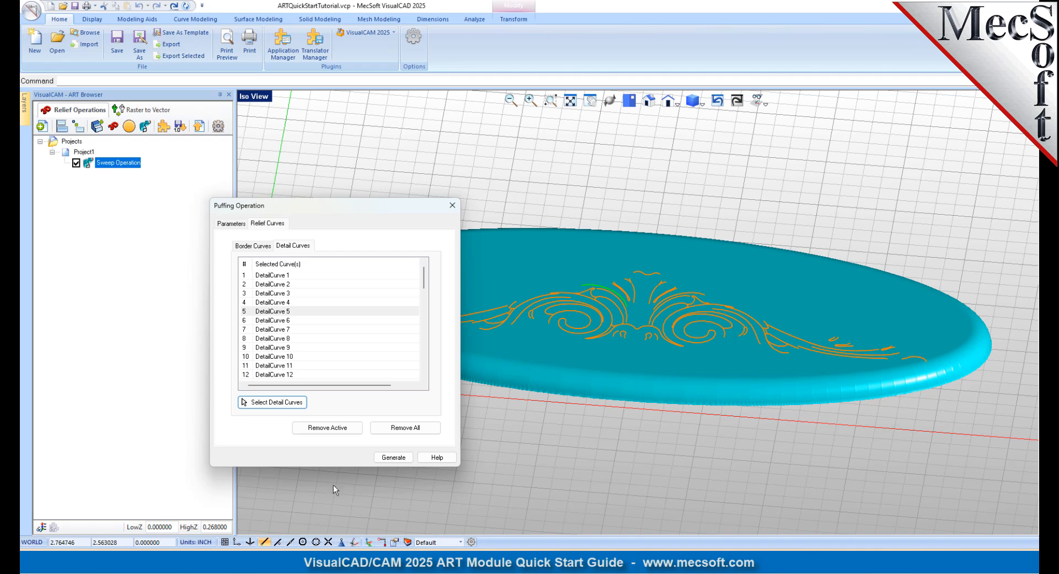
left_click(393, 456)
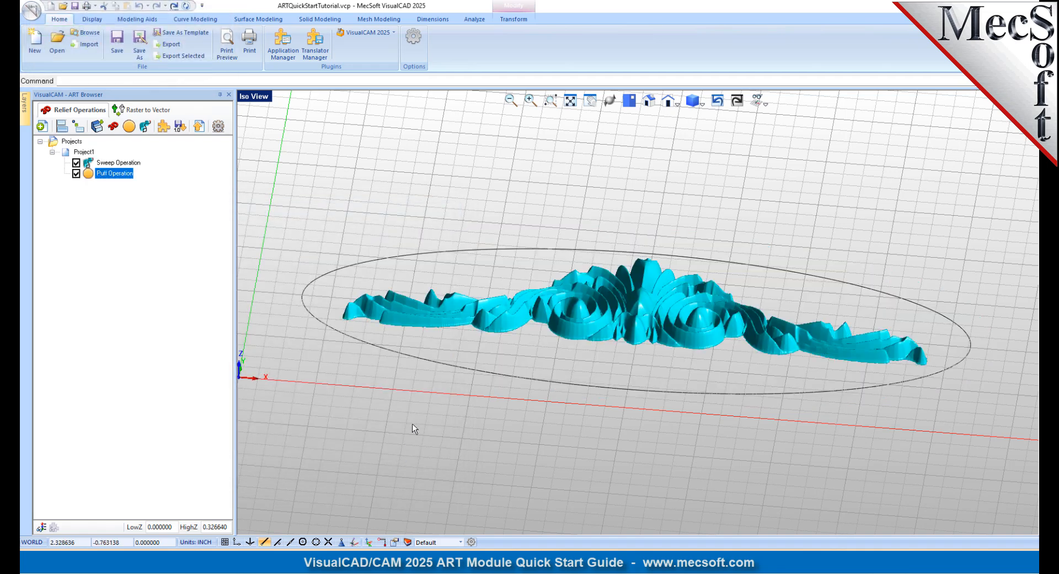
mouse_move(627, 355)
middle_mouse_down()
mouse_move(646, 382)
mouse_move(645, 317)
mouse_move(642, 356)
middle_mouse_up()
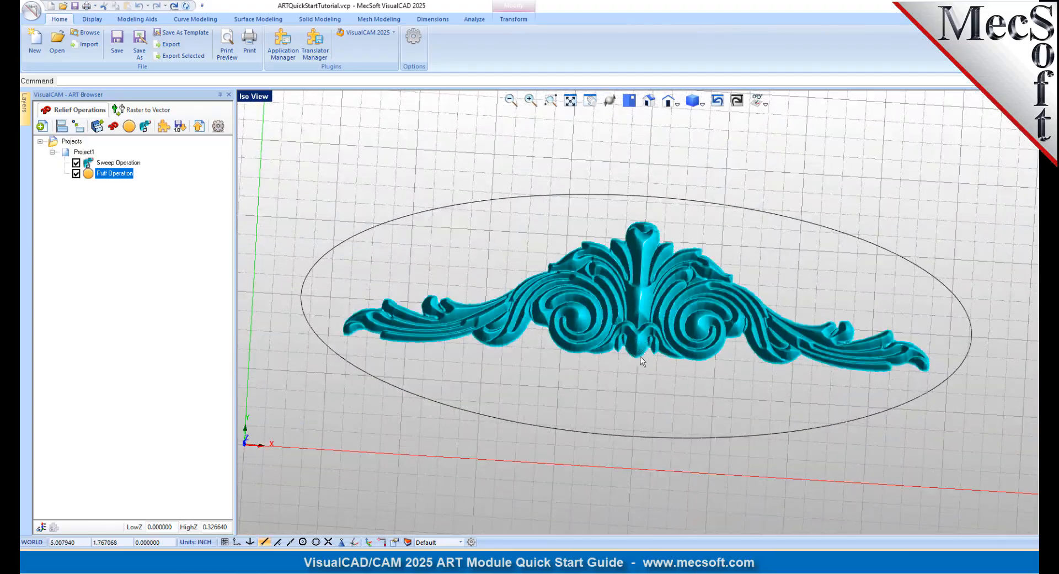
scroll(632, 293, "up", 5)
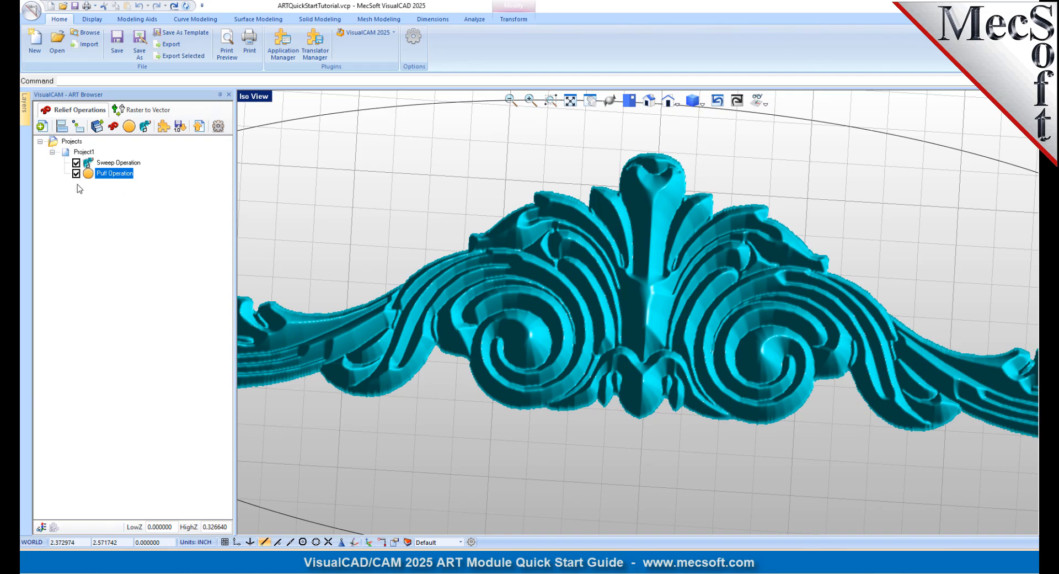
middle_click_drag(624, 410, 705, 368)
scroll(611, 371, "down", 4)
middle_click_drag(519, 295, 567, 368)
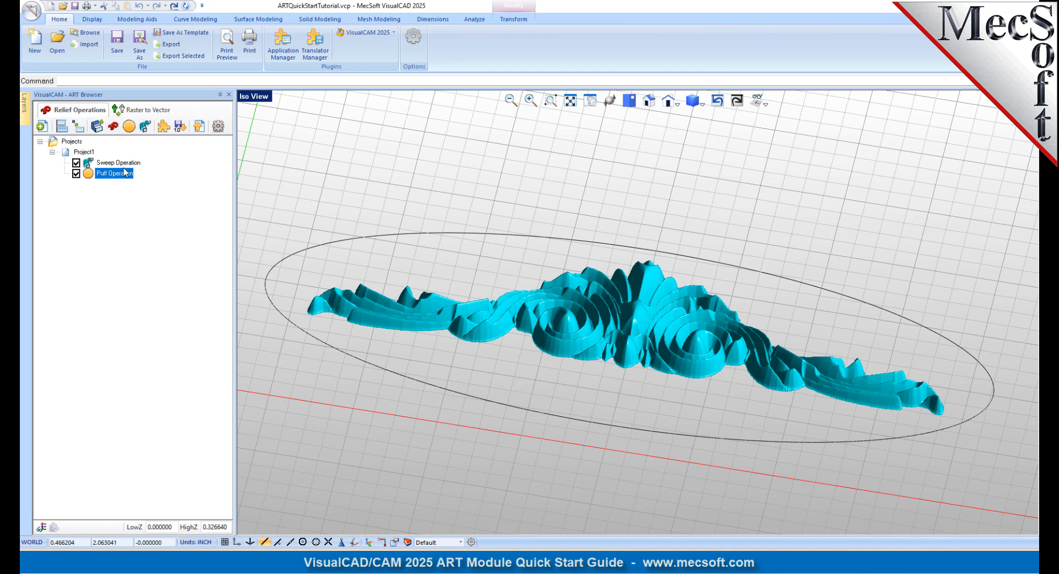
Step: Set up a 3D Relief operation from Texture.jpg with type Add and inverted black and white
left_click(113, 126)
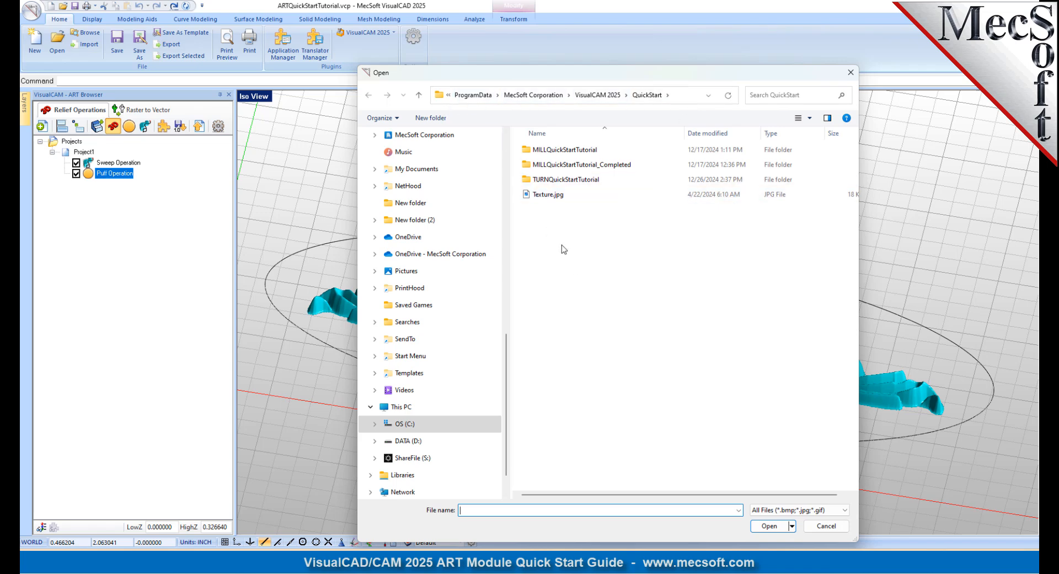
double_click(546, 194)
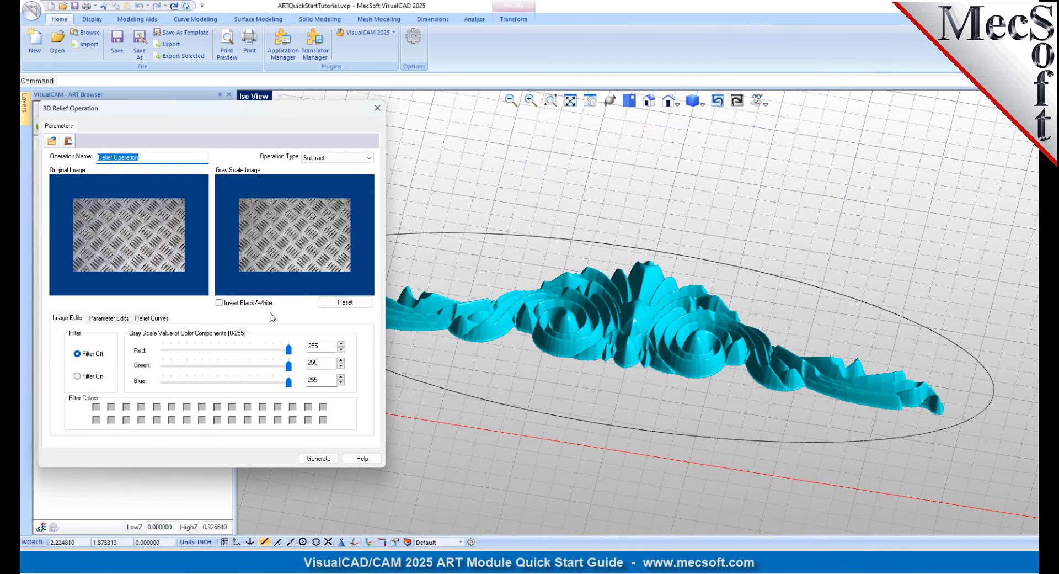
left_click_drag(226, 111, 400, 147)
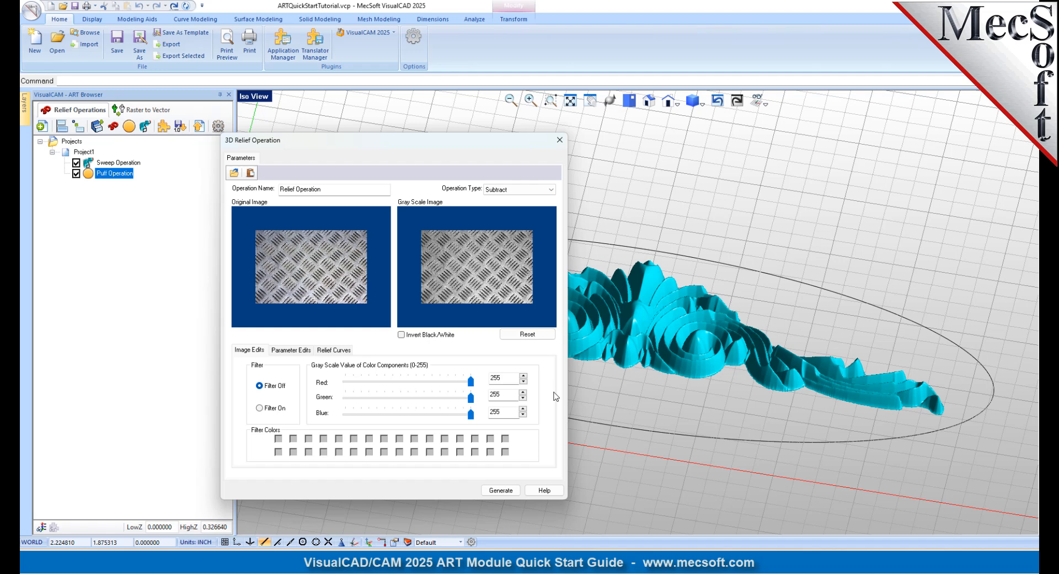
left_click(553, 189)
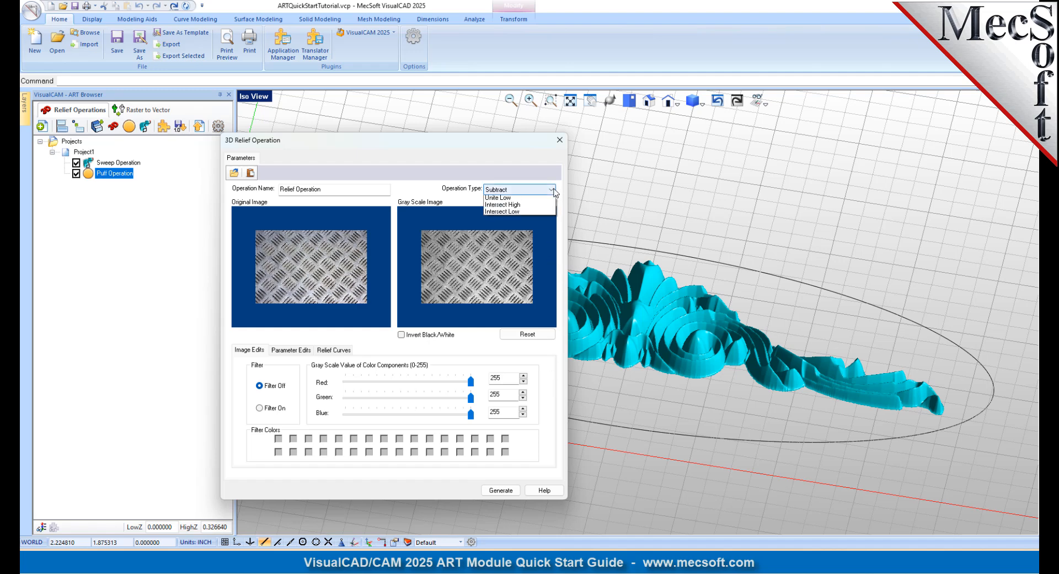
left_click(518, 197)
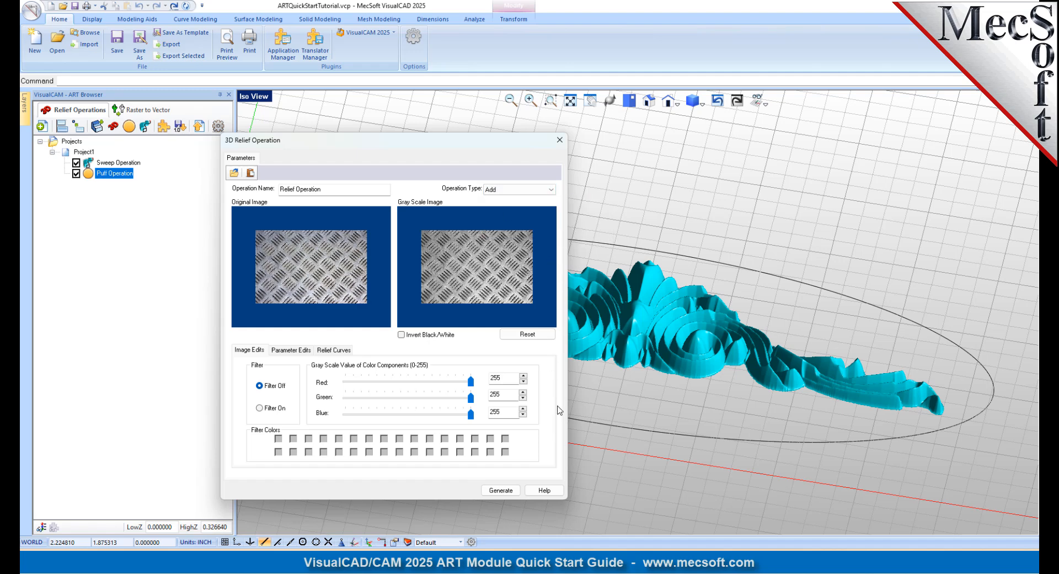
left_click(401, 334)
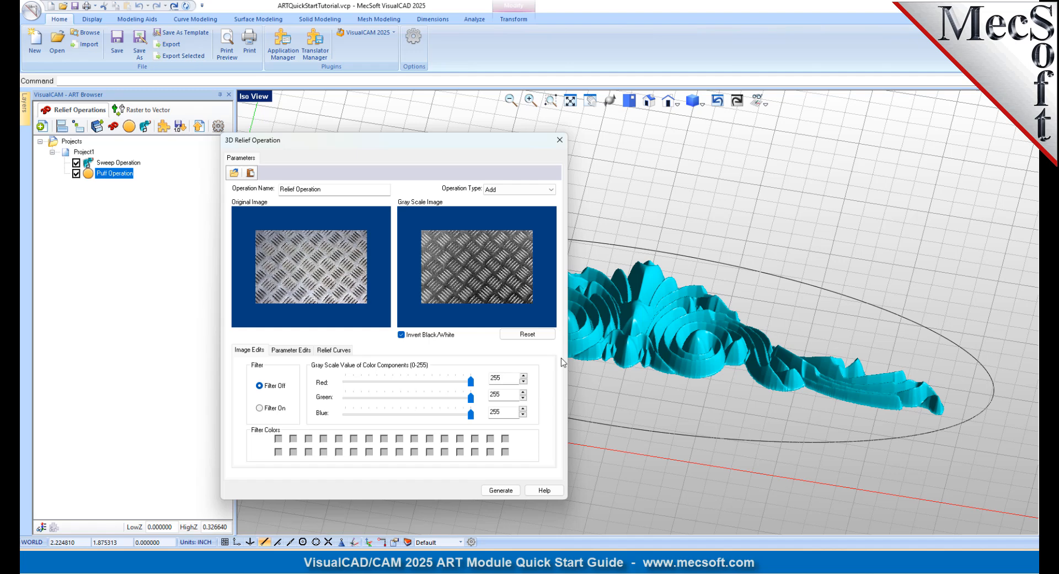
Step: Turn off the image size and aspect ratio locks and set the relief's size to 10 wide by 4 high
left_click(292, 350)
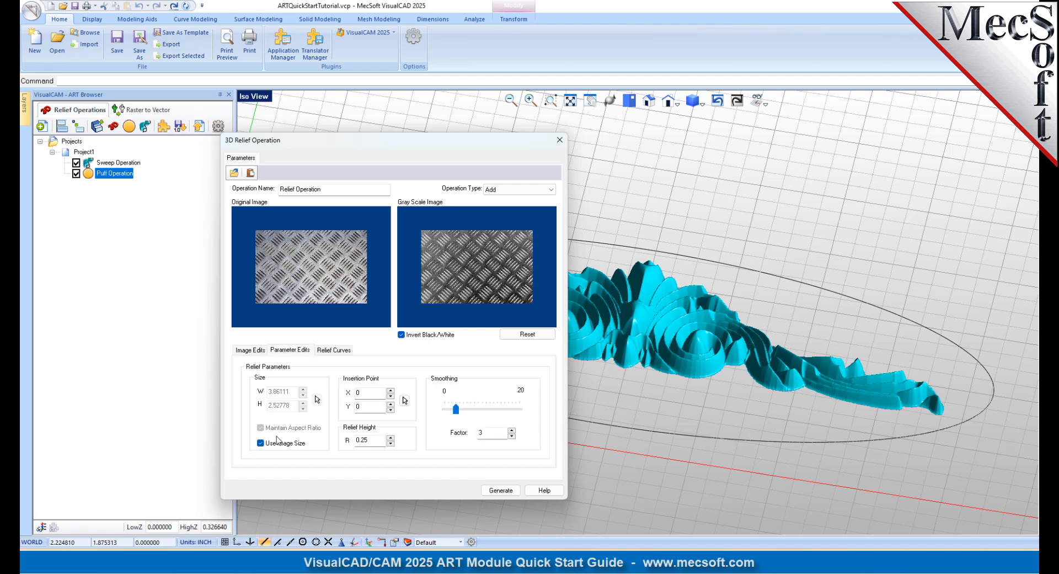
left_click(260, 443)
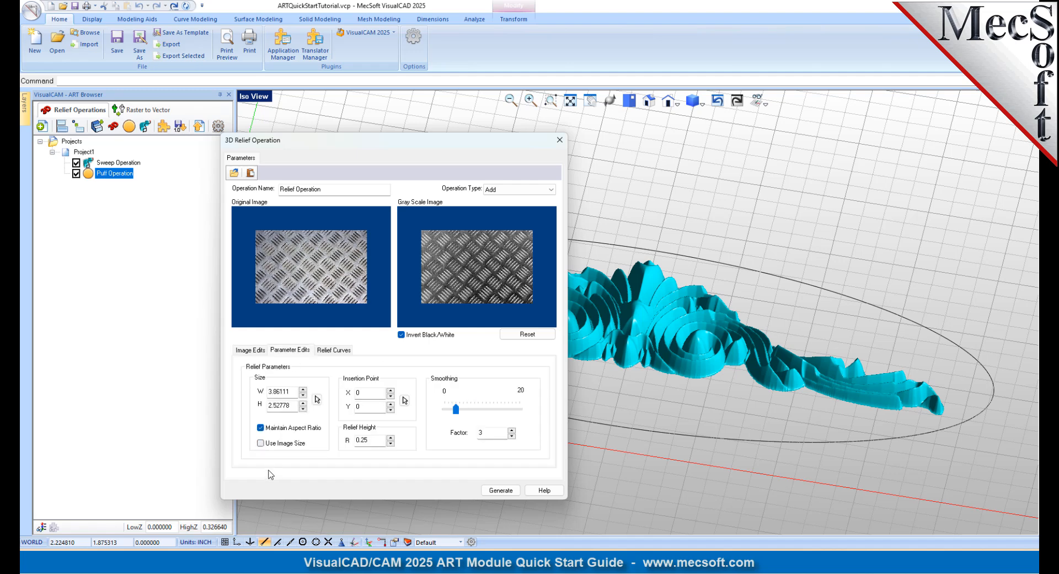
left_click(260, 427)
left_click_drag(294, 393, 244, 399)
type("10")
left_click_drag(298, 405, 248, 407)
type("4")
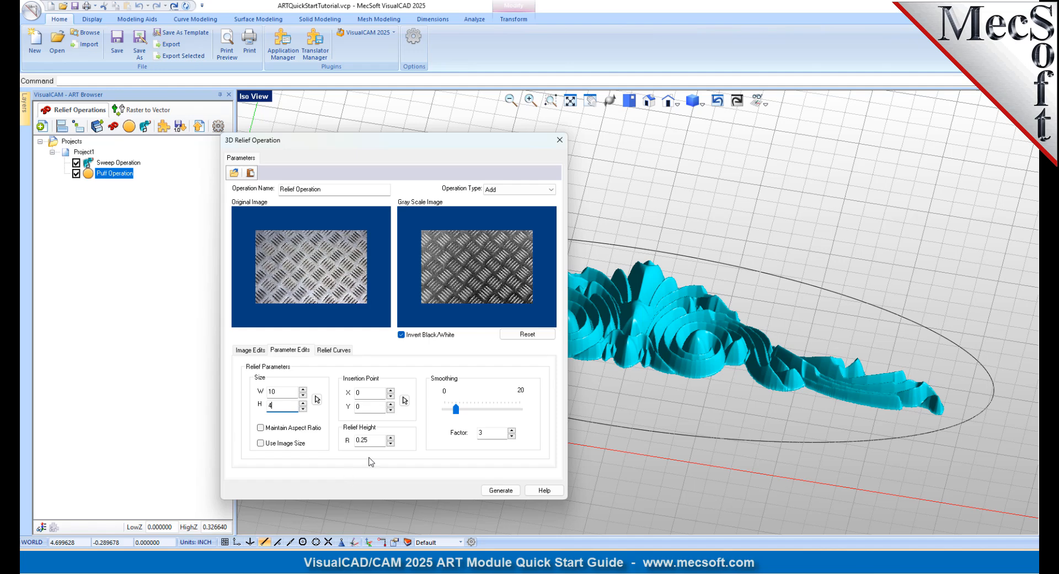
Step: Set the texture relief's height to 0.025 and its smoothing factor to 12
left_click_drag(380, 441, 342, 445)
type("0.025")
left_click(484, 261)
double_click(491, 434)
type("12")
Step: Replace the ornament outline with the outer ellipse as the relief's border curve and generate the texture relief
left_click(338, 351)
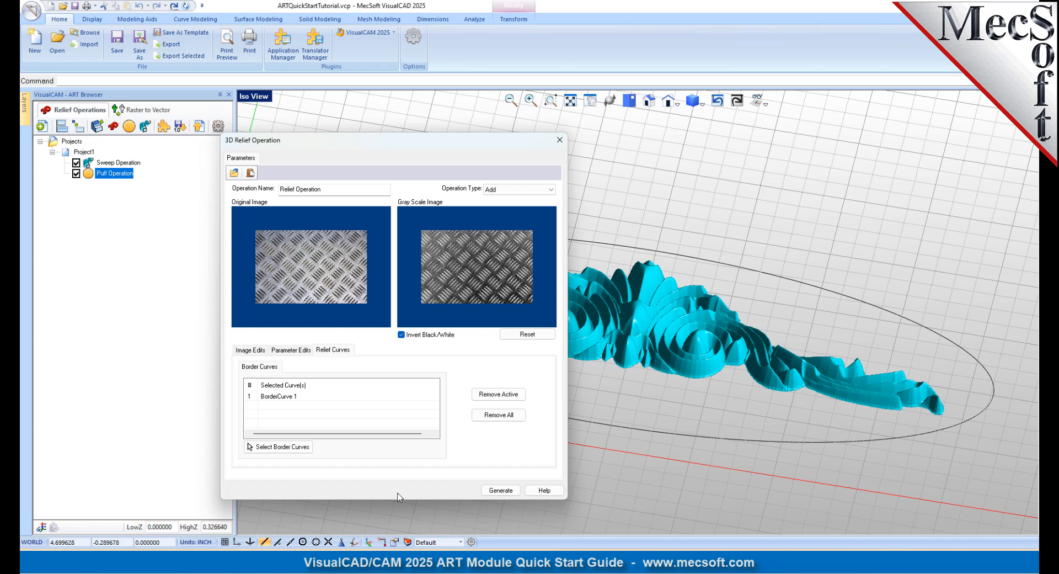
left_click(282, 405)
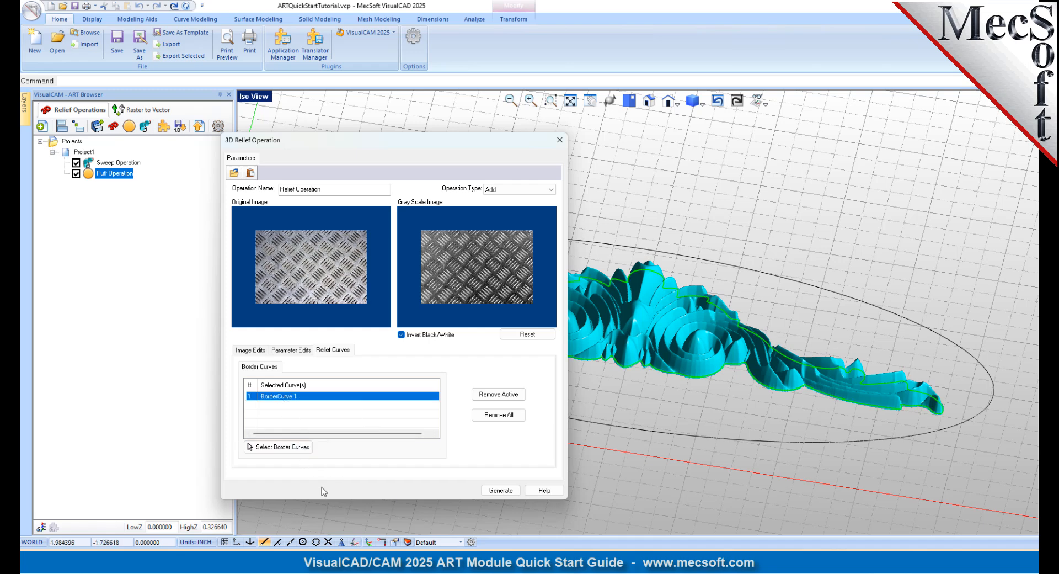
left_click(499, 393)
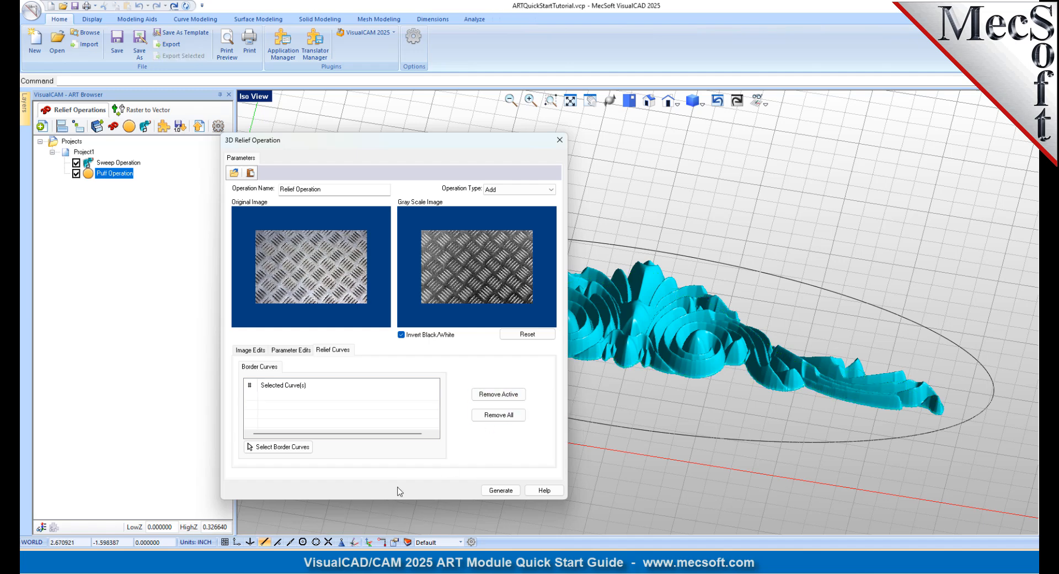
left_click(287, 448)
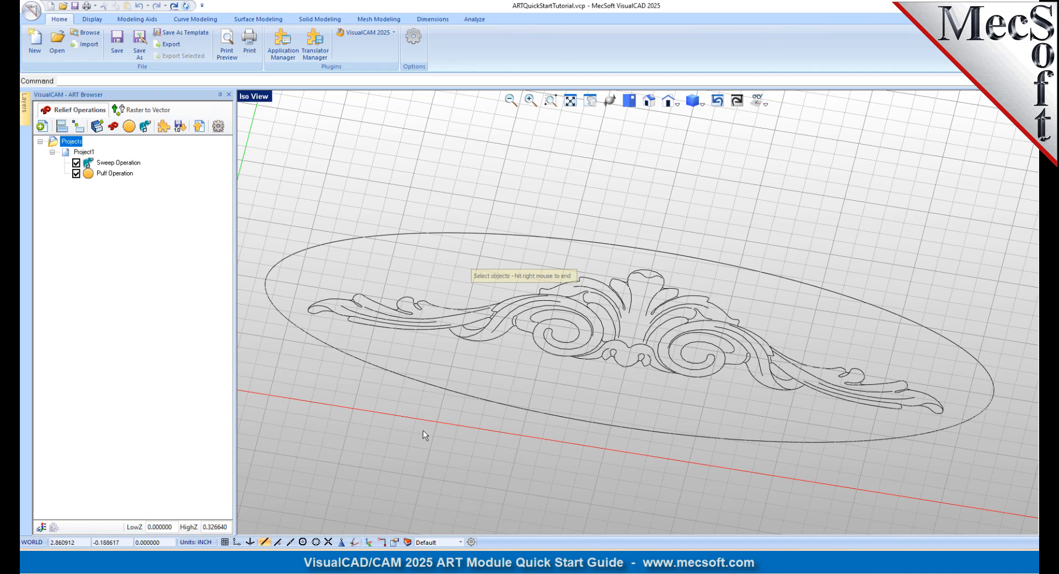
left_click(475, 234)
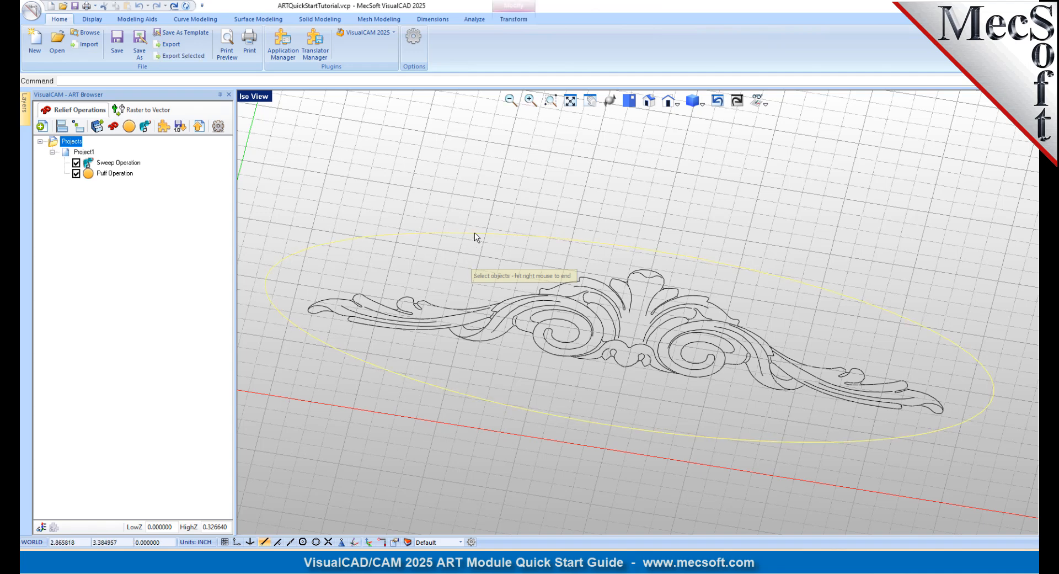
right_click(459, 249)
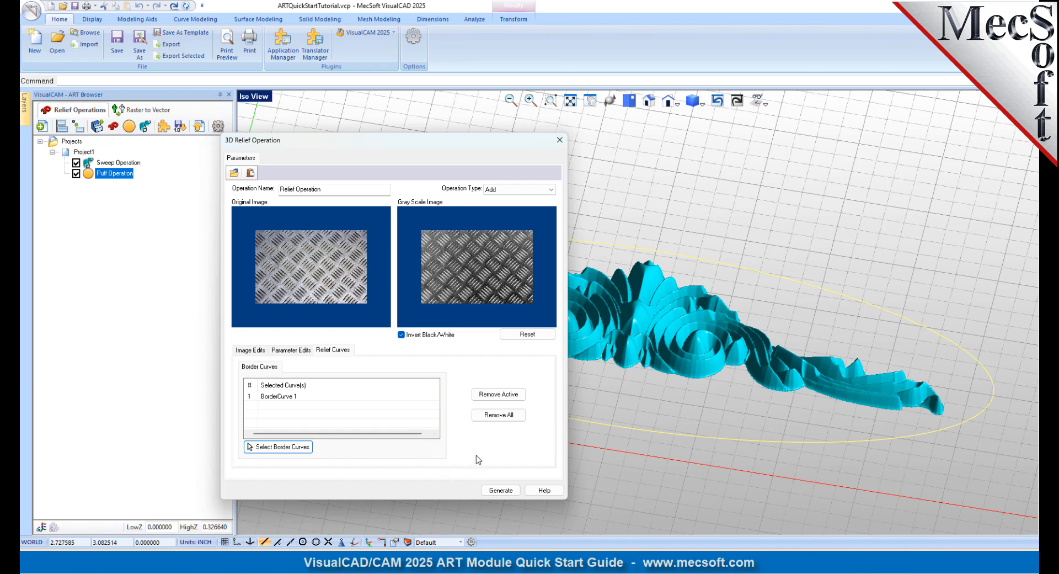
left_click(286, 398)
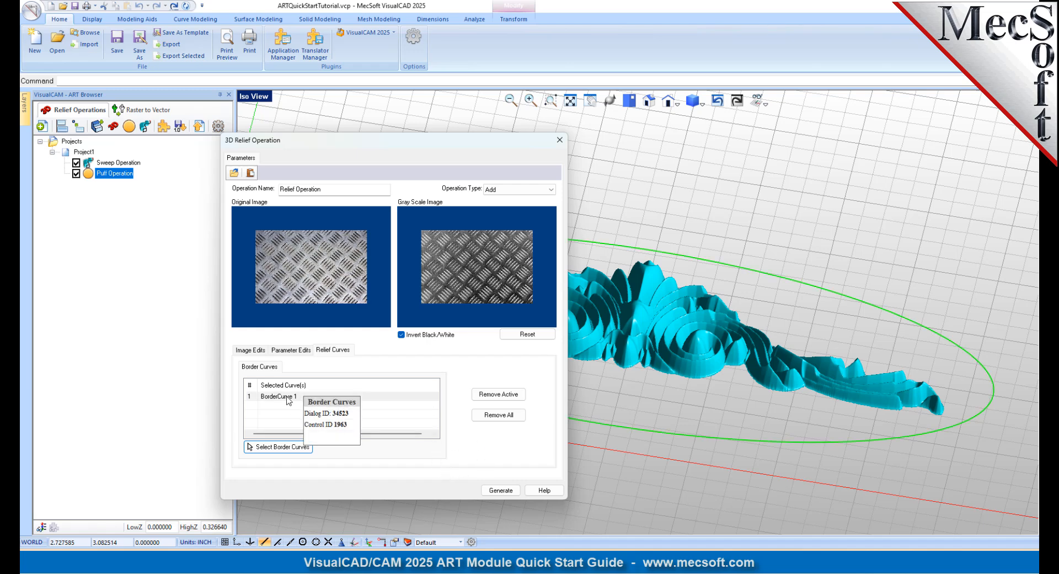
left_click(501, 490)
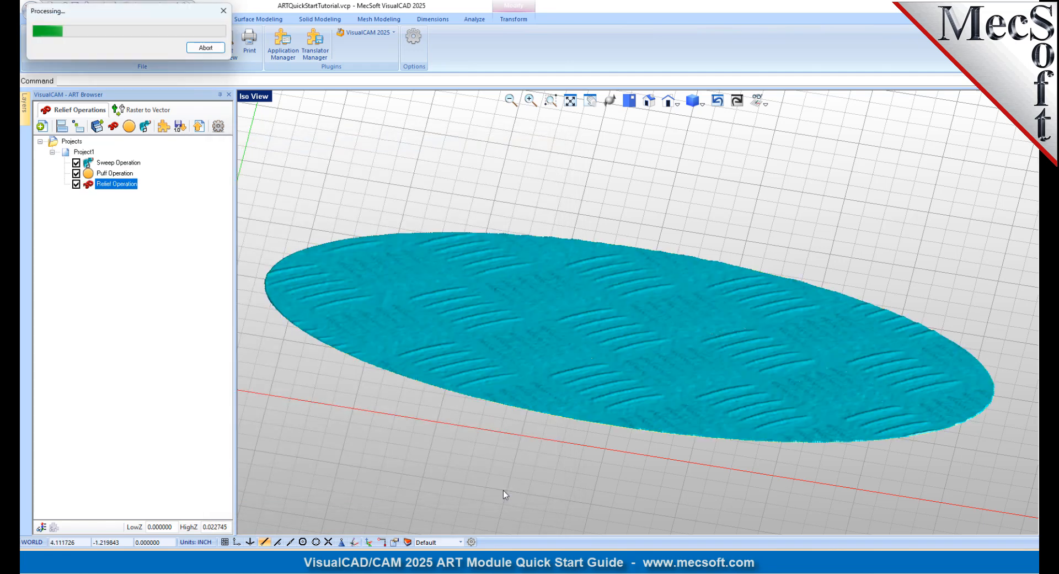
Step: Inspect the texture relief's surface up close, declining the offer to save the file in the current version
mouse_move(617, 417)
middle_mouse_down()
mouse_move(634, 371)
mouse_move(627, 425)
middle_mouse_up()
scroll(674, 380, "up", 5)
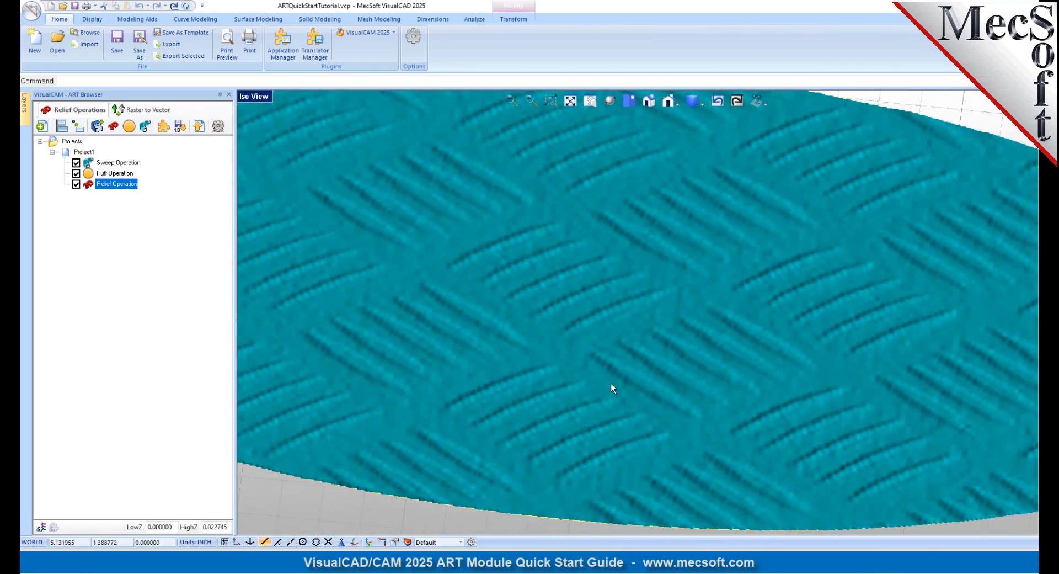
scroll(610, 382, "up", 3)
scroll(596, 390, "down", 8)
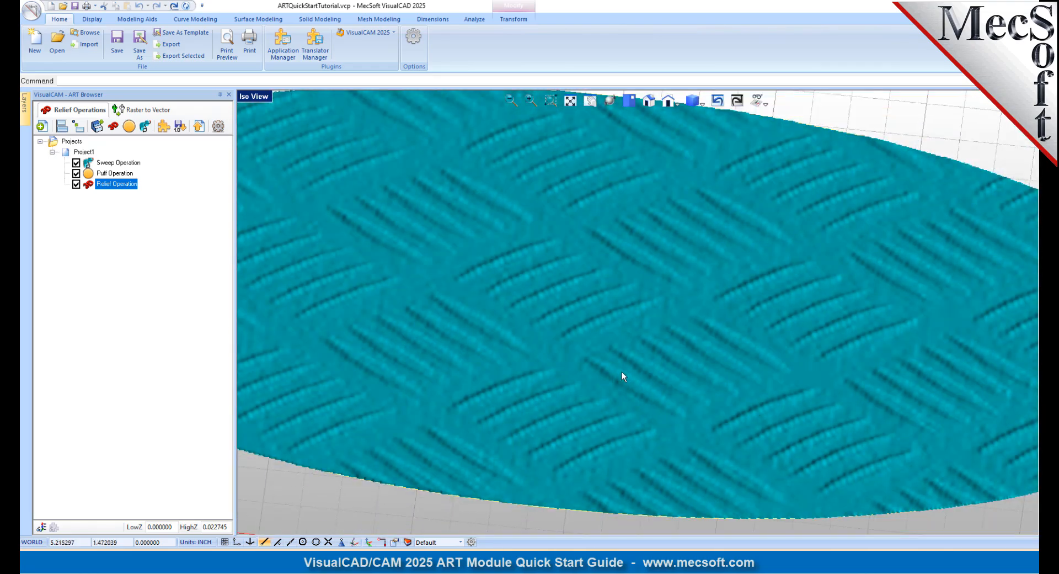
scroll(704, 380, "down", 1)
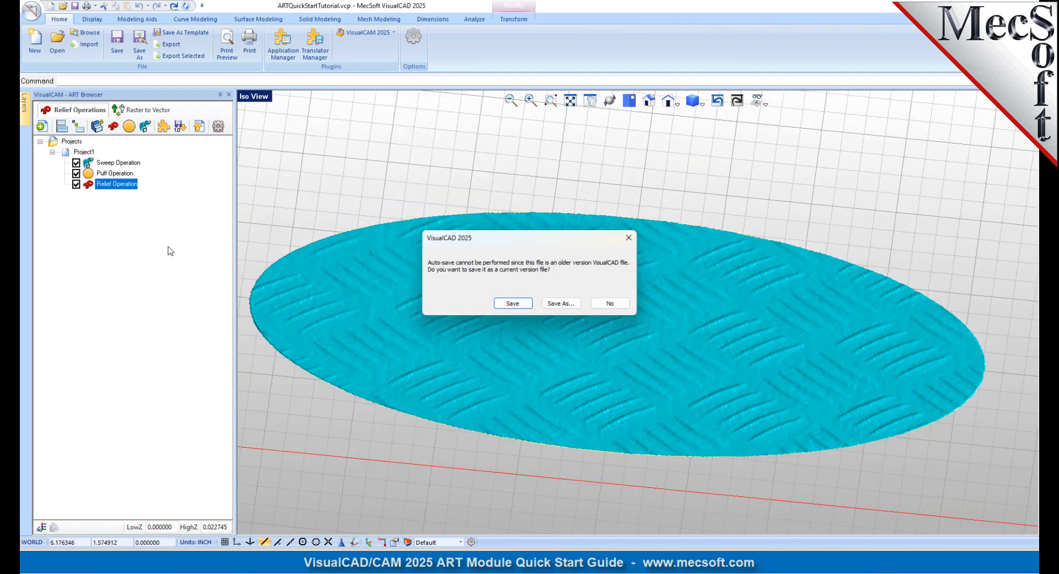
left_click(610, 303)
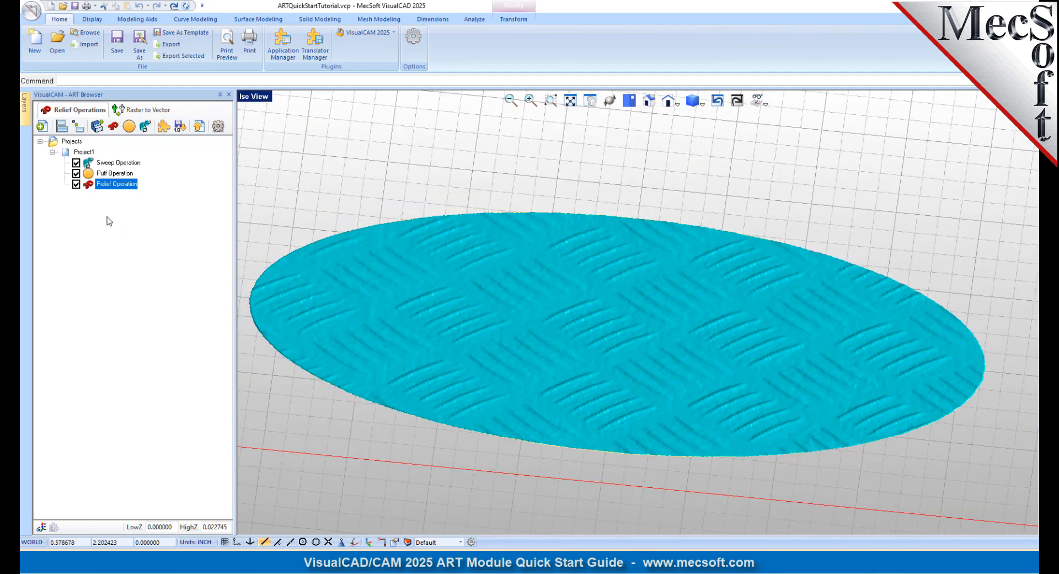
Step: Review the sweep, puff and relief operations individually, followed by the combined relief of Project1
left_click(117, 162)
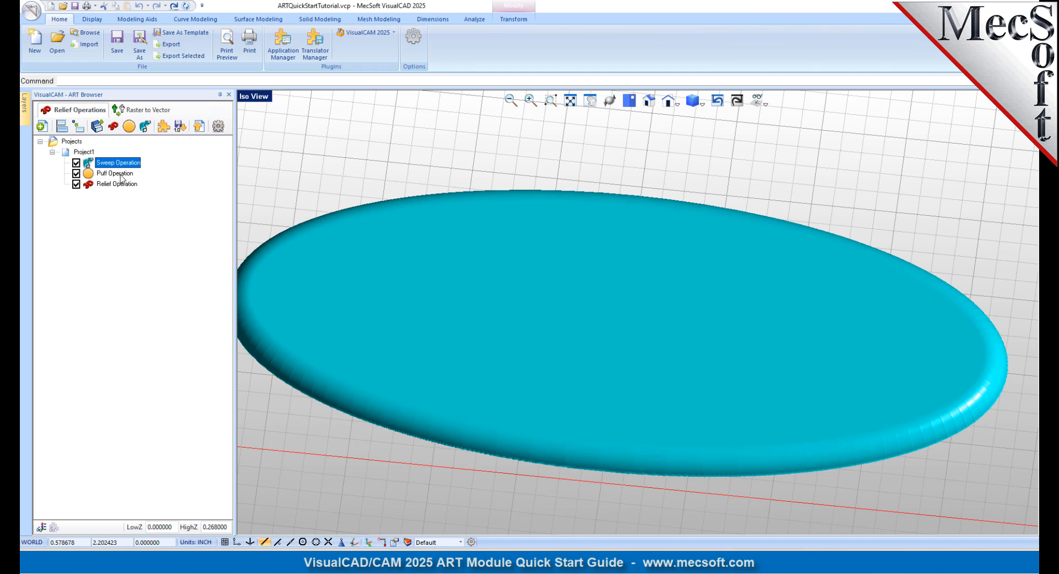
left_click(121, 175)
left_click(122, 186)
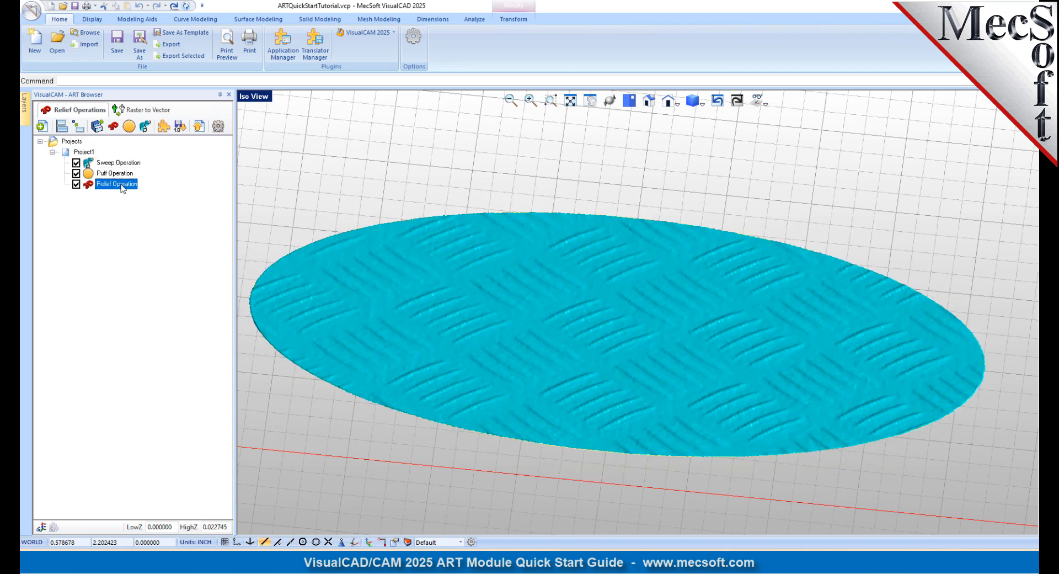
left_click(84, 153)
middle_click_drag(629, 465, 692, 444)
scroll(694, 370, "up", 5)
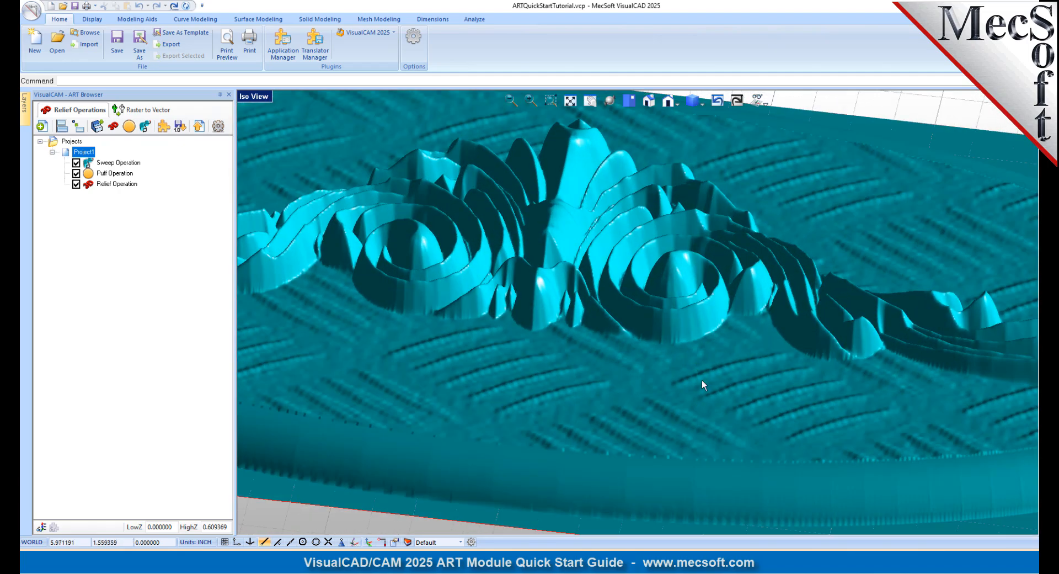
scroll(701, 379, "down", 5)
scroll(629, 395, "up", 2)
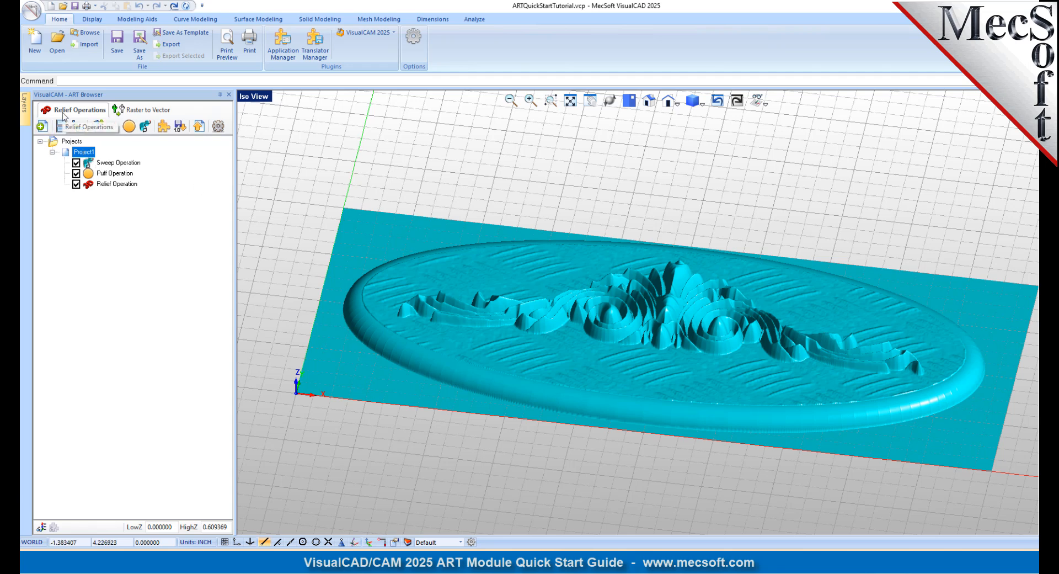
Step: Export Project1's combined relief into the CAD model as a mesh and view it without the project's relief preview
left_click(200, 127)
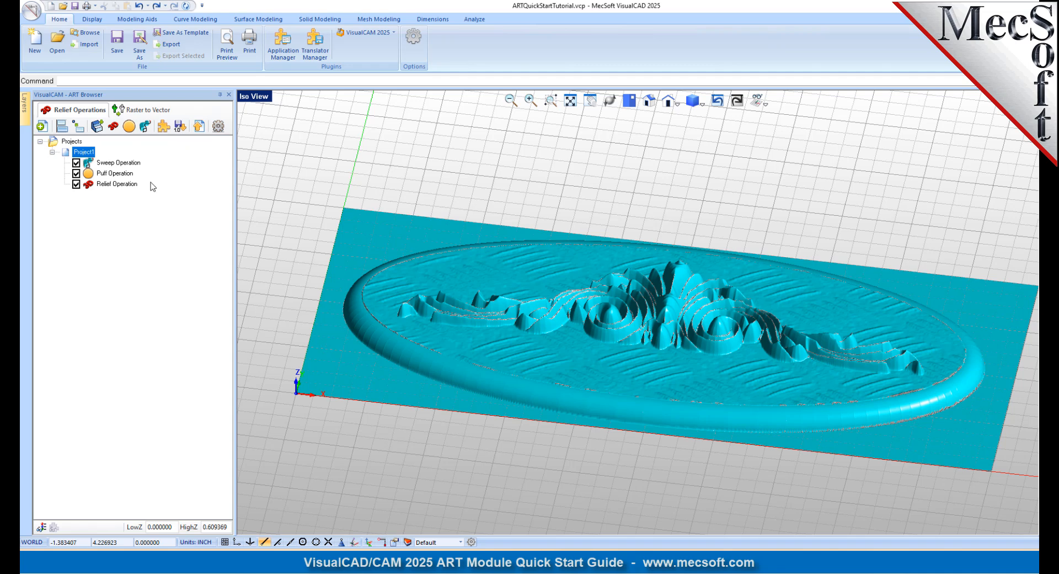
left_click(73, 142)
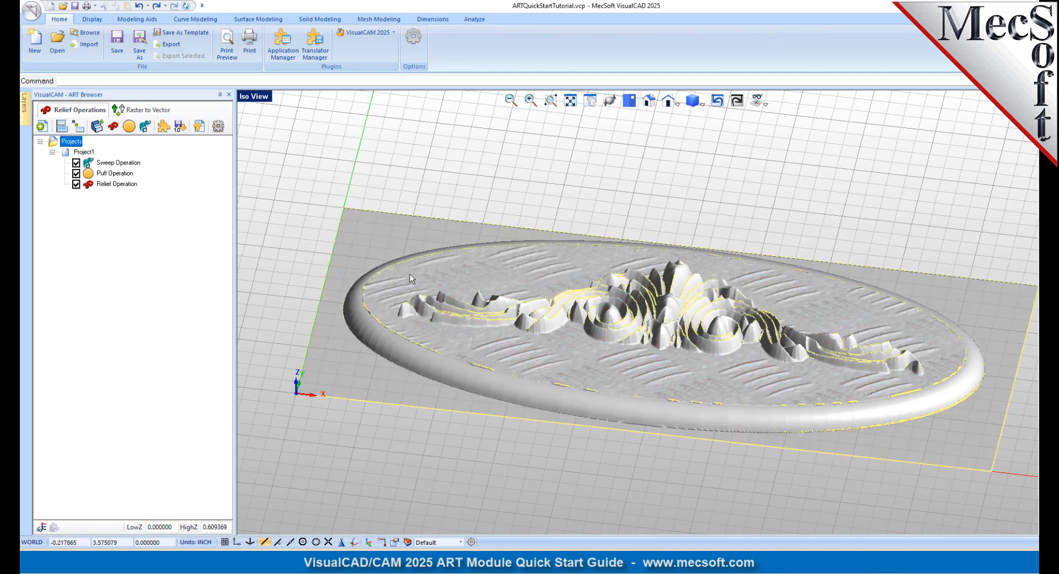
scroll(506, 308, "down", 2)
mouse_move(671, 439)
middle_mouse_down()
mouse_move(685, 354)
mouse_move(681, 451)
mouse_move(677, 441)
middle_mouse_up()
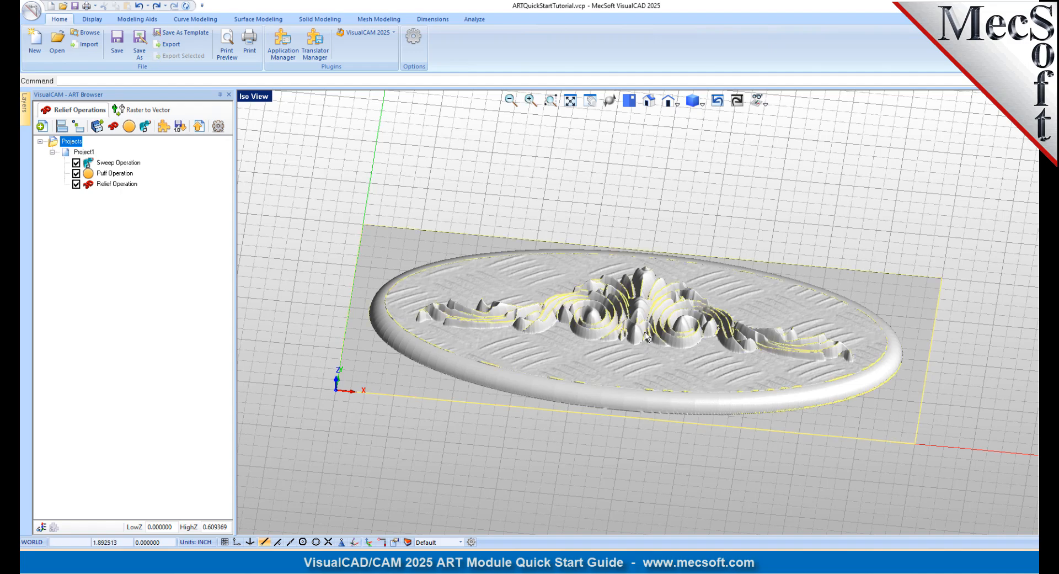
scroll(750, 204, "up", 4)
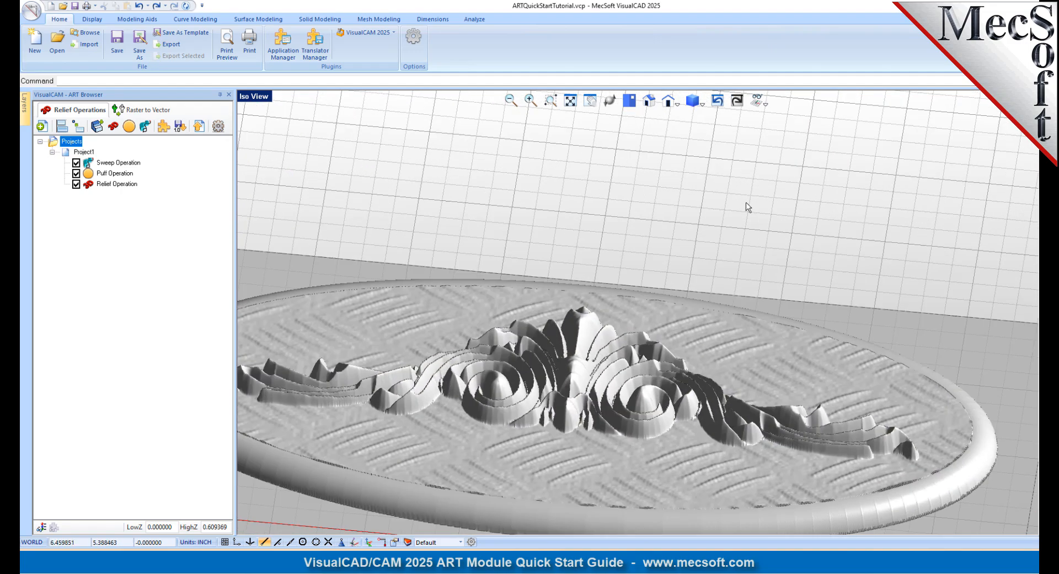
scroll(759, 189, "down", 2)
scroll(576, 353, "up", 4)
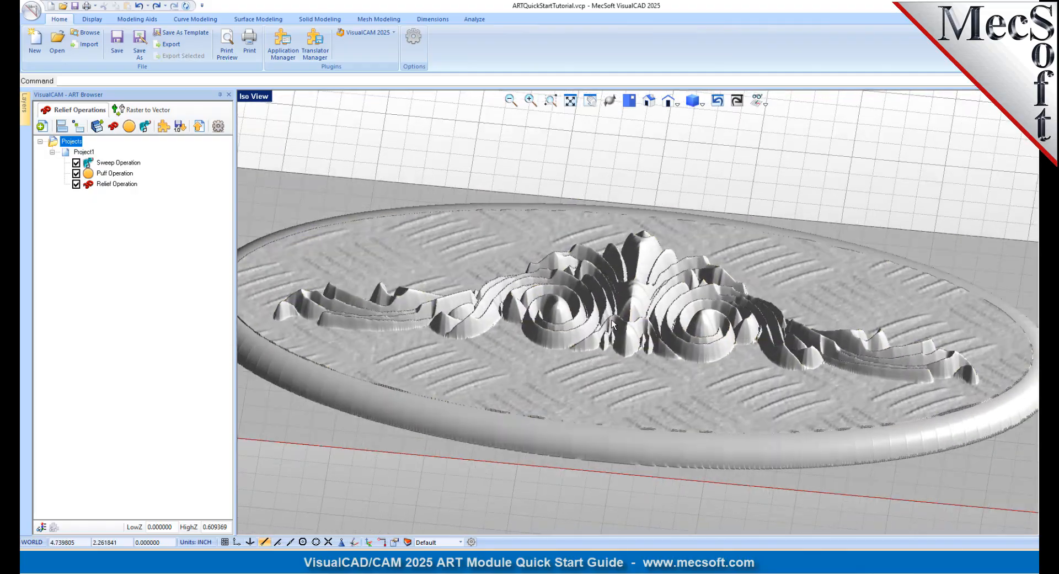
middle_click_drag(572, 518, 561, 466)
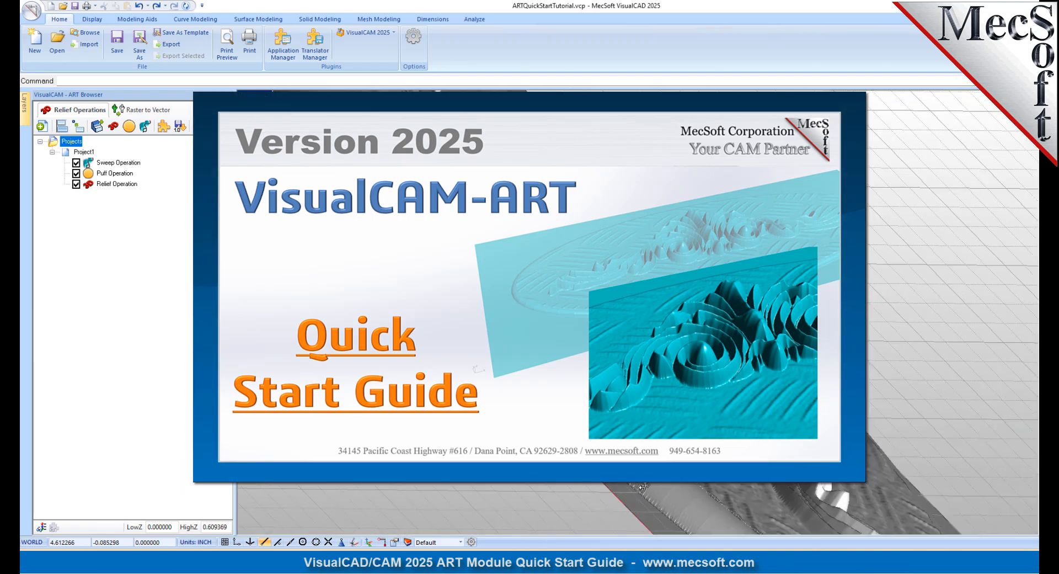
middle_click_drag(551, 528, 575, 528)
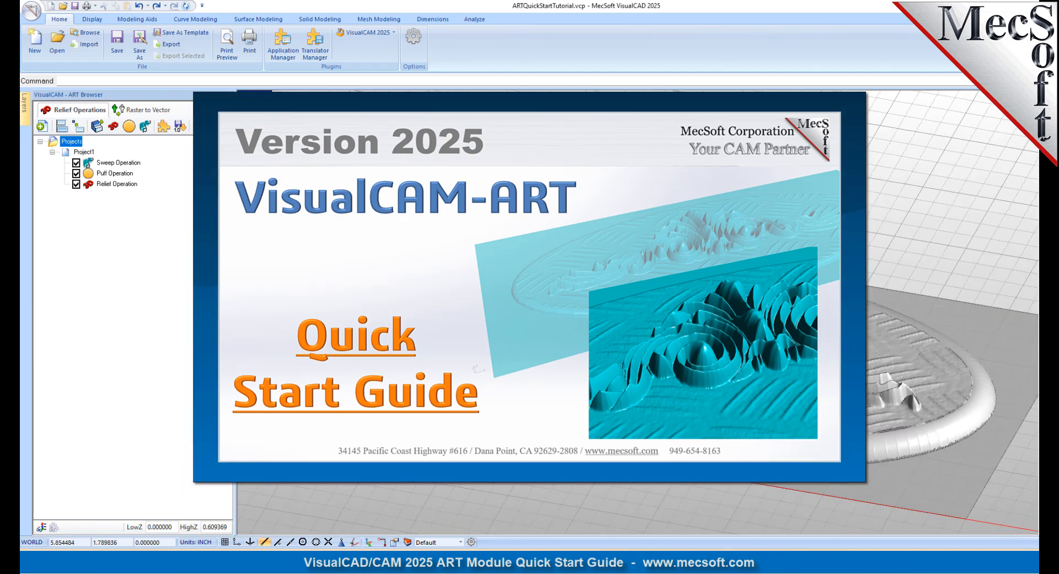
left_click(568, 485)
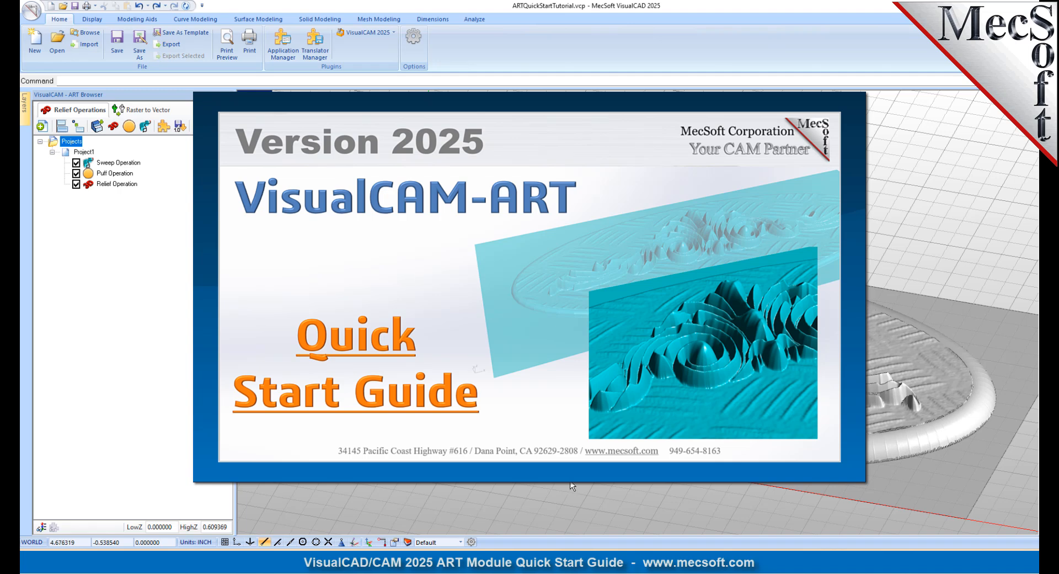